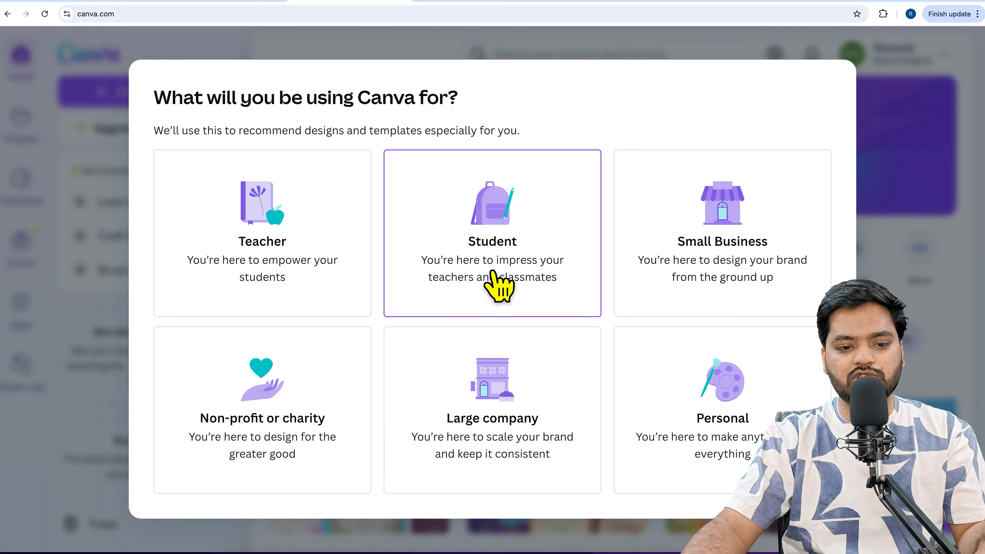
Choose Small Business as the intended Canva use and skip the remaining onboarding questions
{"action": "left_click", "coordinate": [705, 254]}
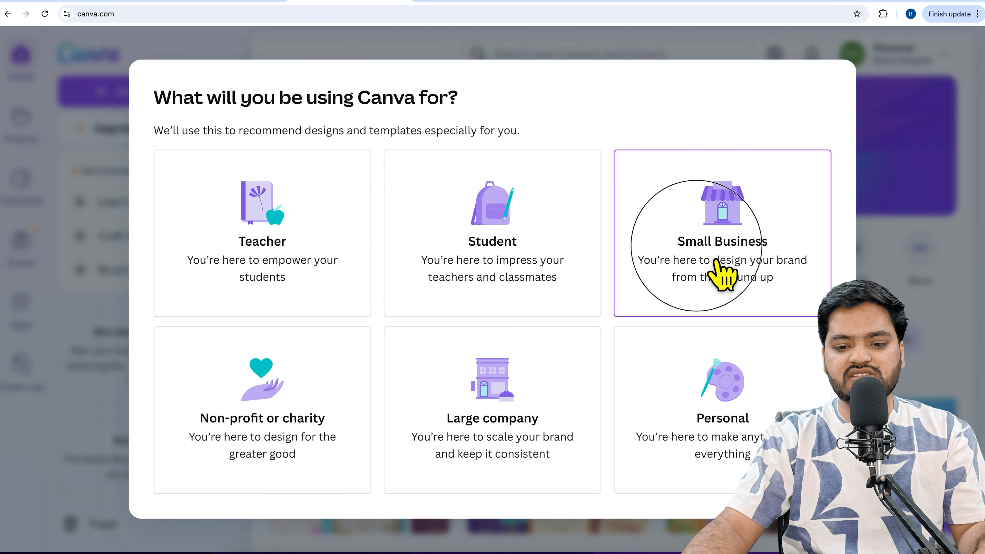
{"action": "scroll", "coordinate": [433, 380], "scroll_direction": "down", "scroll_amount": 1}
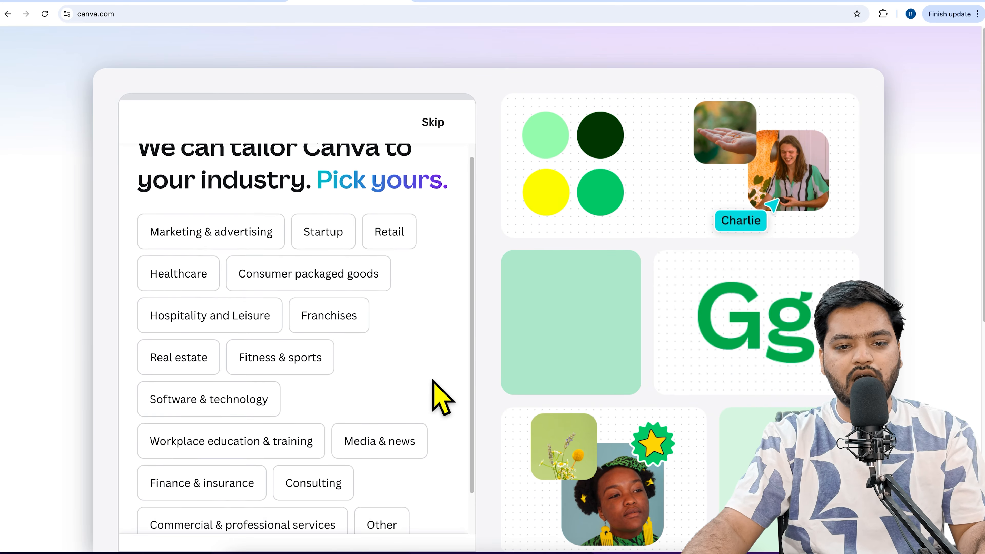
{"action": "left_click", "coordinate": [446, 134]}
{"action": "left_click", "coordinate": [289, 287]}
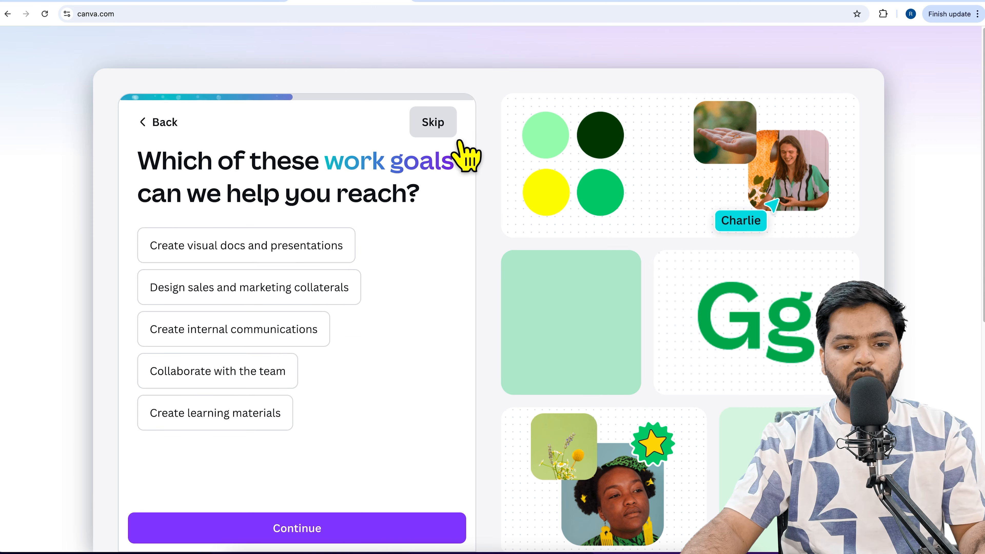
{"action": "left_click", "coordinate": [459, 143]}
{"action": "left_click", "coordinate": [460, 143]}
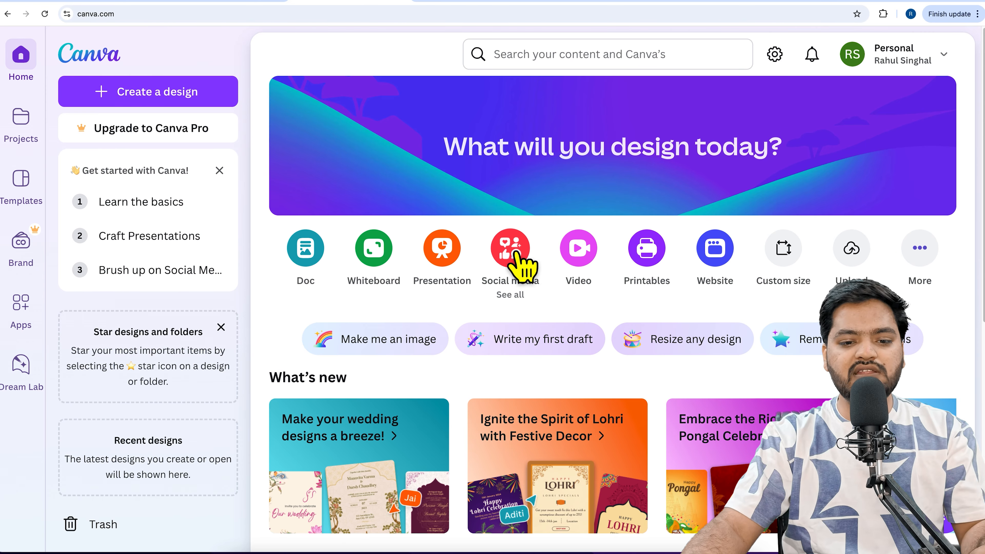
Create a new presentation, search its templates for "career counselling" and dismiss the introductory tour
{"action": "left_click", "coordinate": [450, 252]}
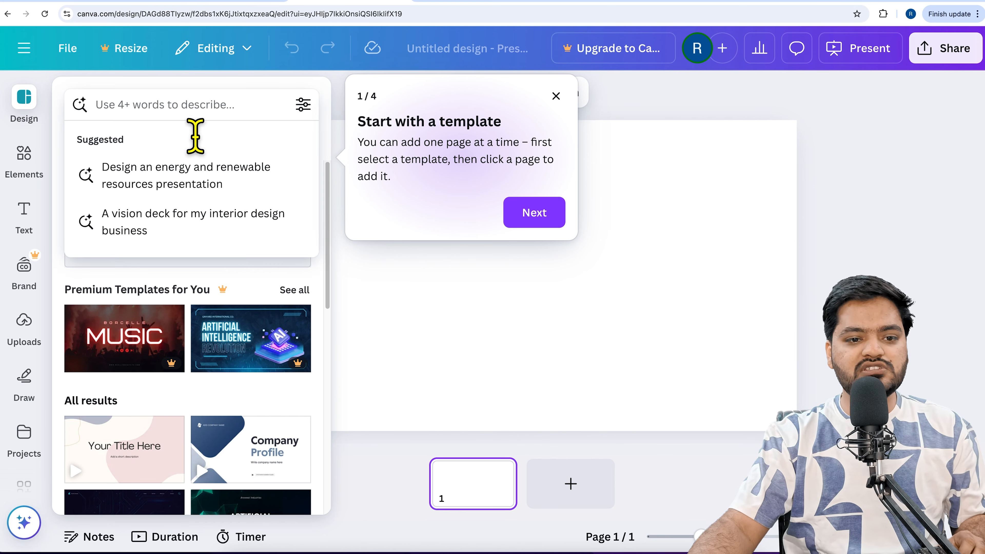
{"action": "left_click", "coordinate": [199, 112]}
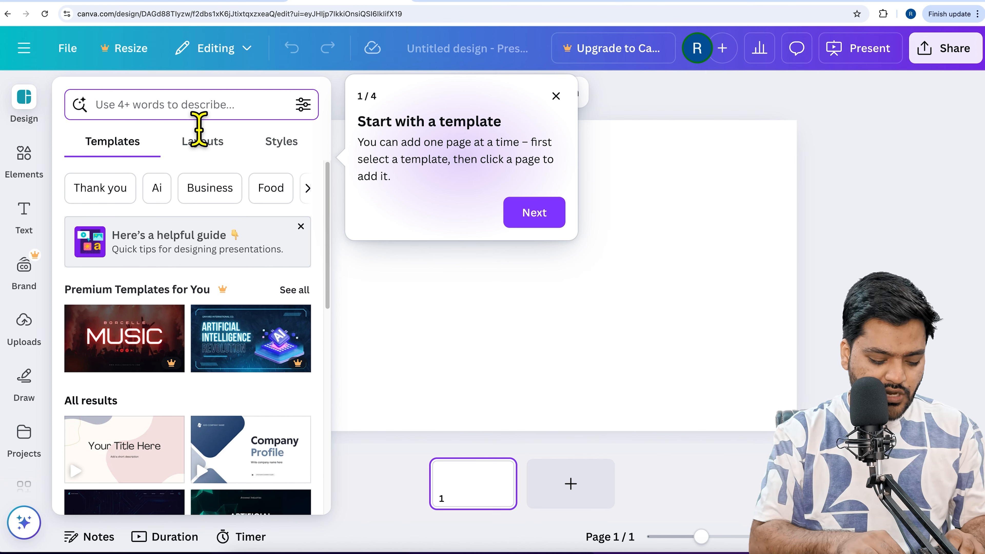
{"action": "type", "text": "career"}
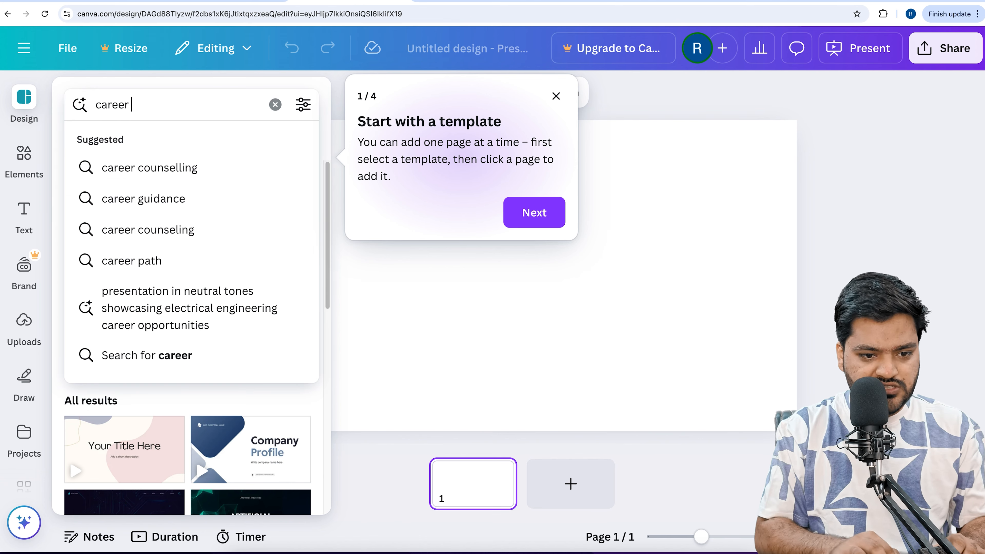
{"action": "type", "text": " opp"}
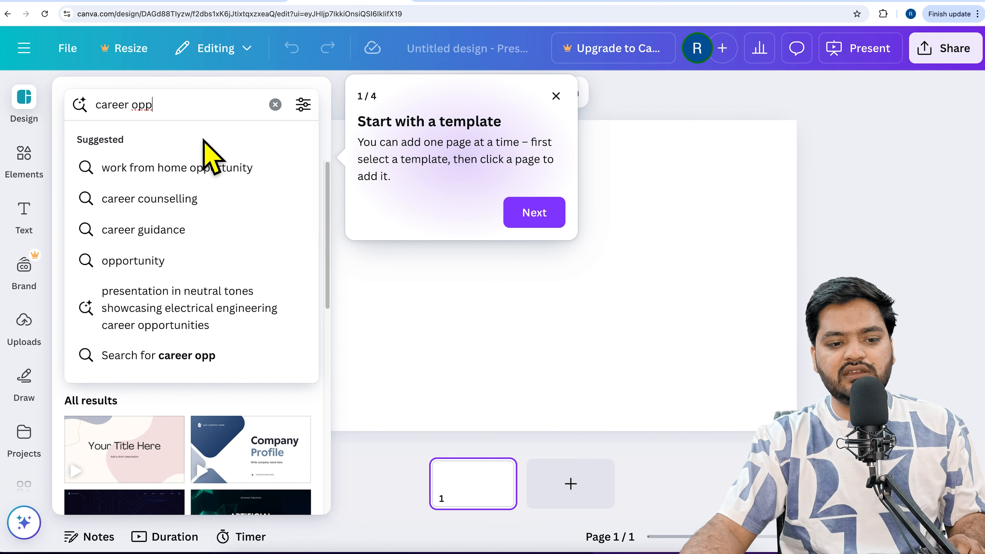
{"action": "left_click", "coordinate": [197, 211]}
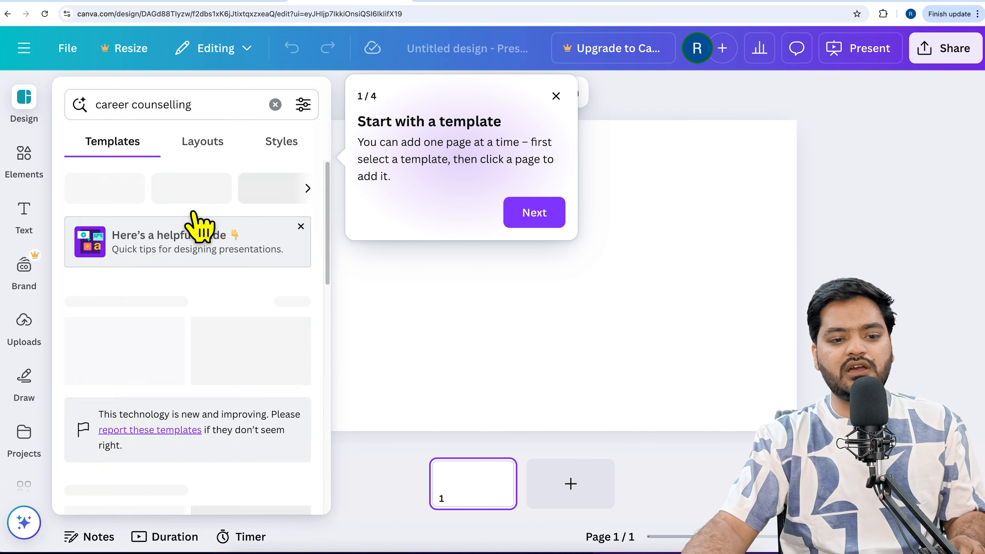
{"action": "left_click", "coordinate": [556, 98]}
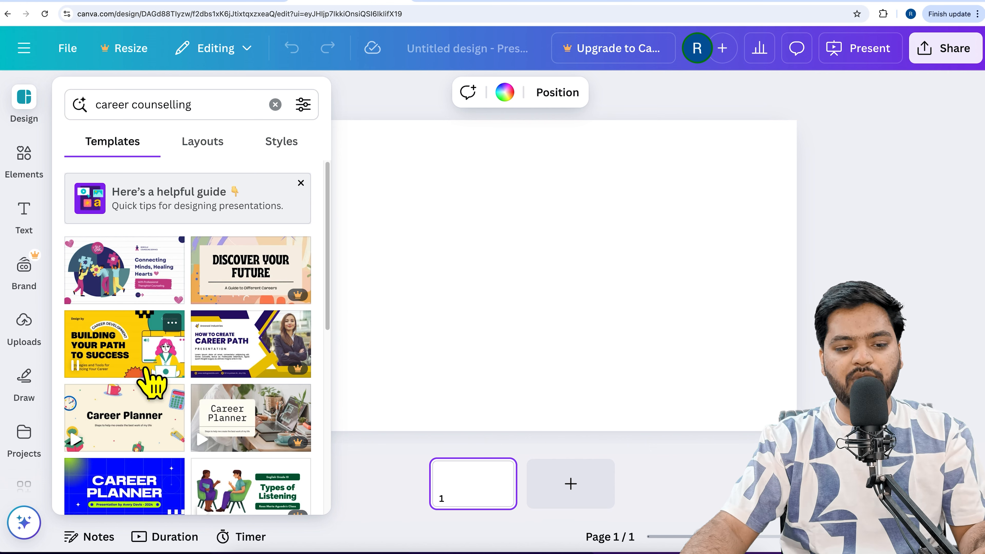
Apply all 10 pages of the Blue and White Modern Career Planner template to the presentation
{"action": "scroll", "coordinate": [143, 415], "scroll_direction": "down", "scroll_amount": 3}
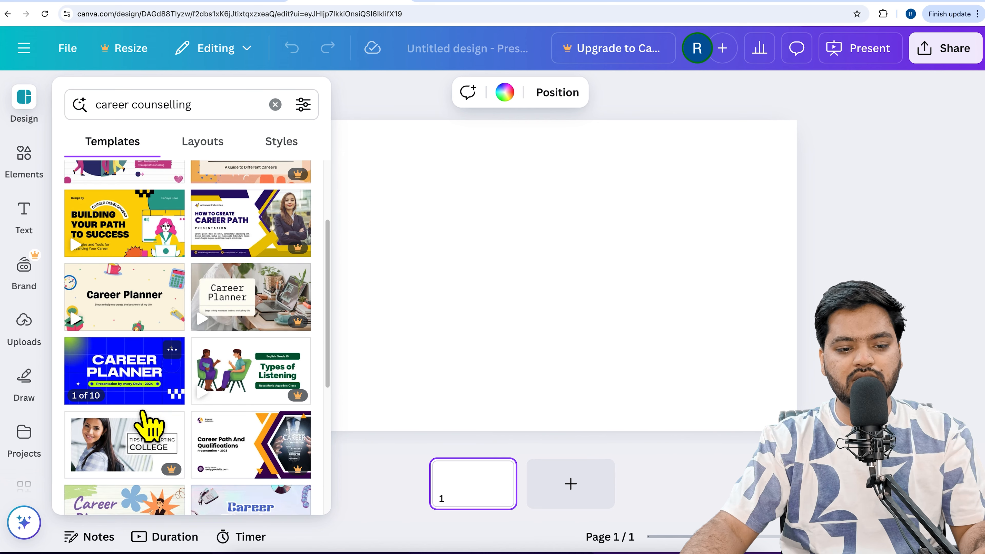
{"action": "left_click", "coordinate": [149, 395]}
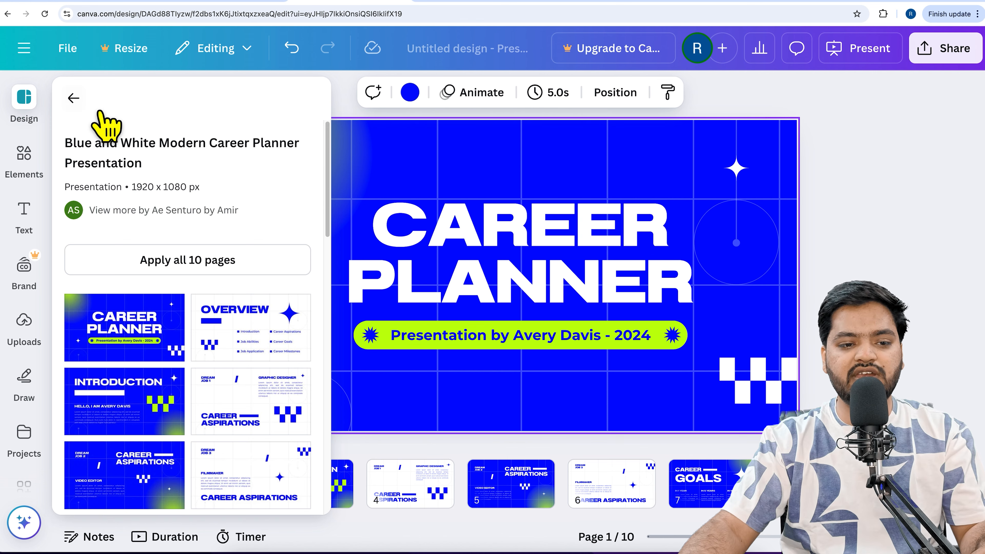
{"action": "left_click", "coordinate": [74, 99]}
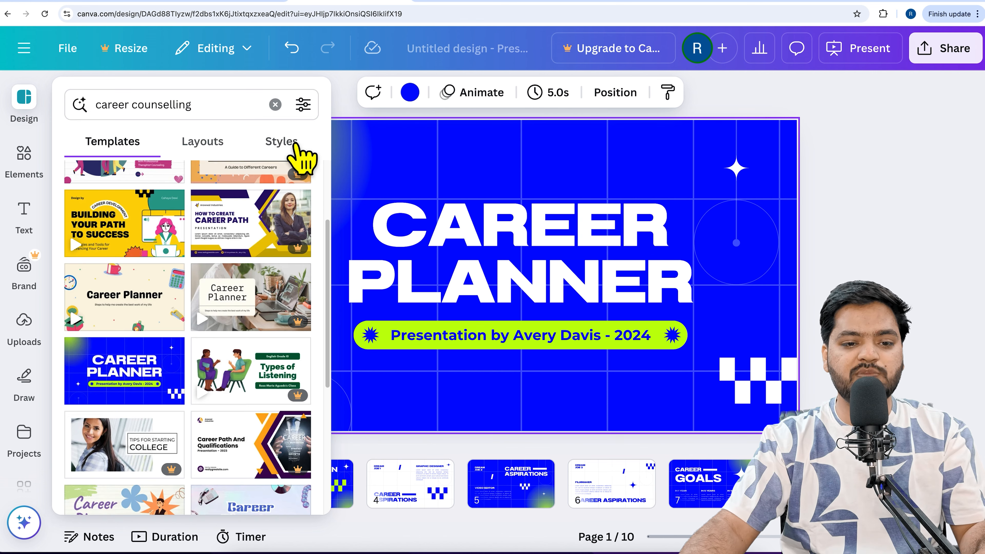
{"action": "left_click", "coordinate": [351, 110]}
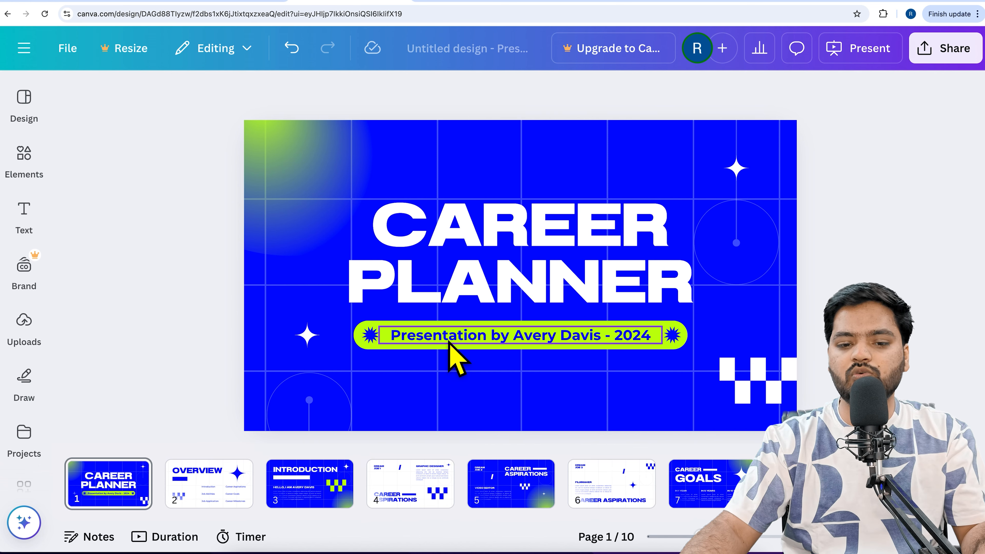
{"action": "left_click", "coordinate": [522, 348]}
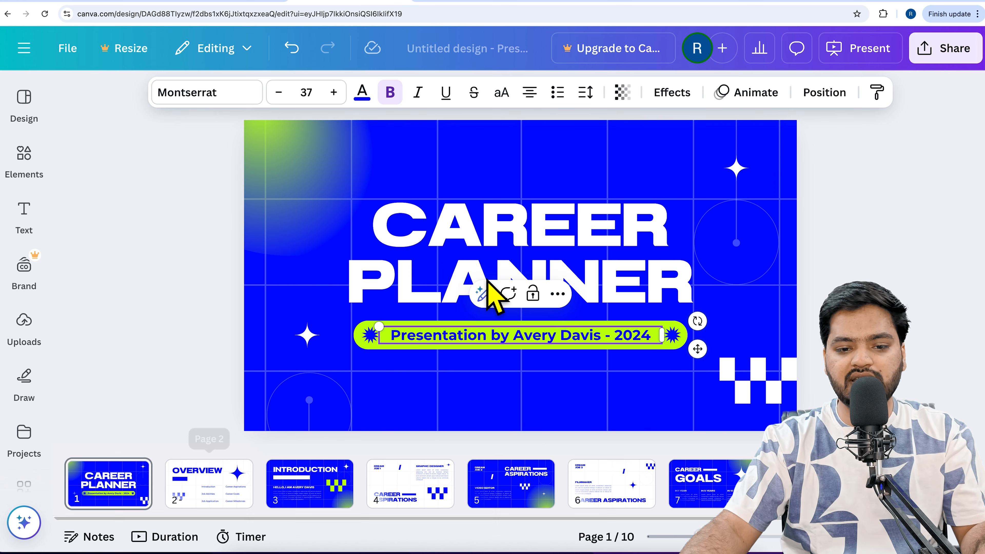
{"action": "double_click", "coordinate": [503, 268]}
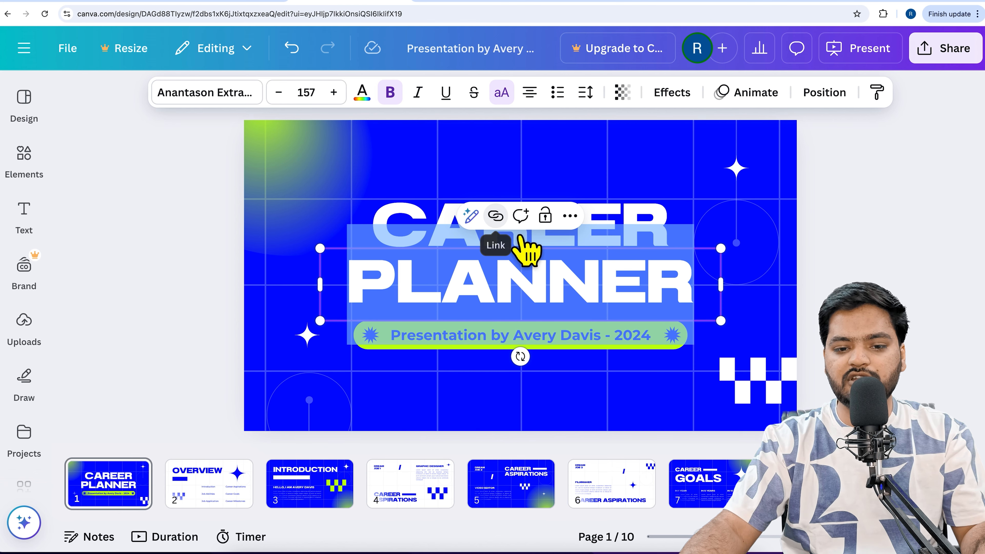
{"action": "left_click", "coordinate": [496, 217]}
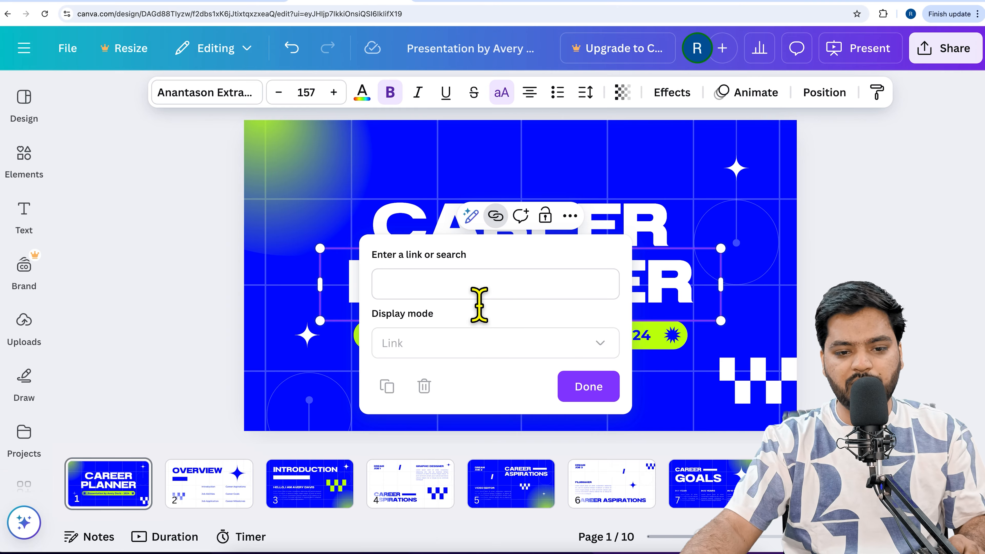
{"action": "left_click", "coordinate": [479, 302]}
{"action": "type", "text": "https://rapidlearning.site/"}
{"action": "left_click", "coordinate": [614, 399]}
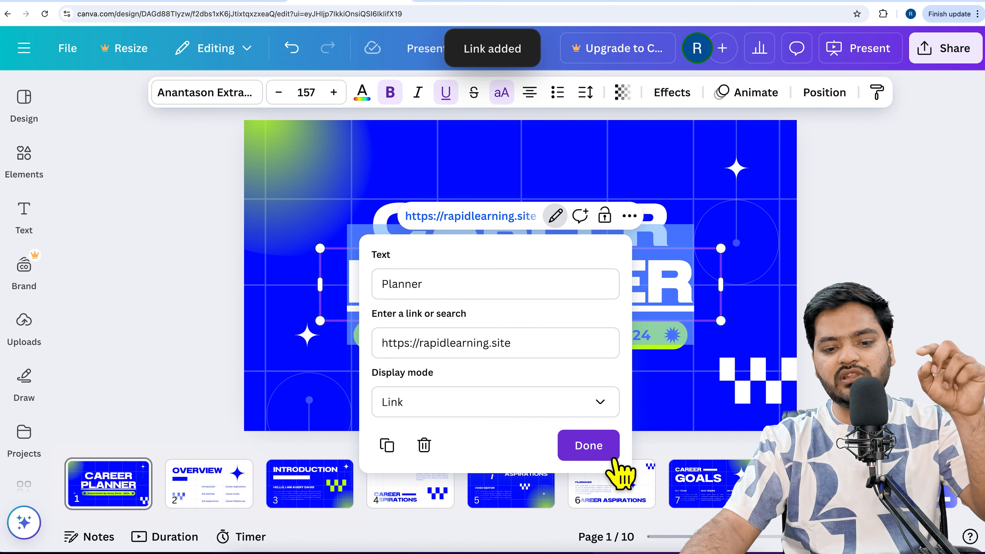
{"action": "left_click", "coordinate": [612, 450]}
{"action": "left_click", "coordinate": [820, 287]}
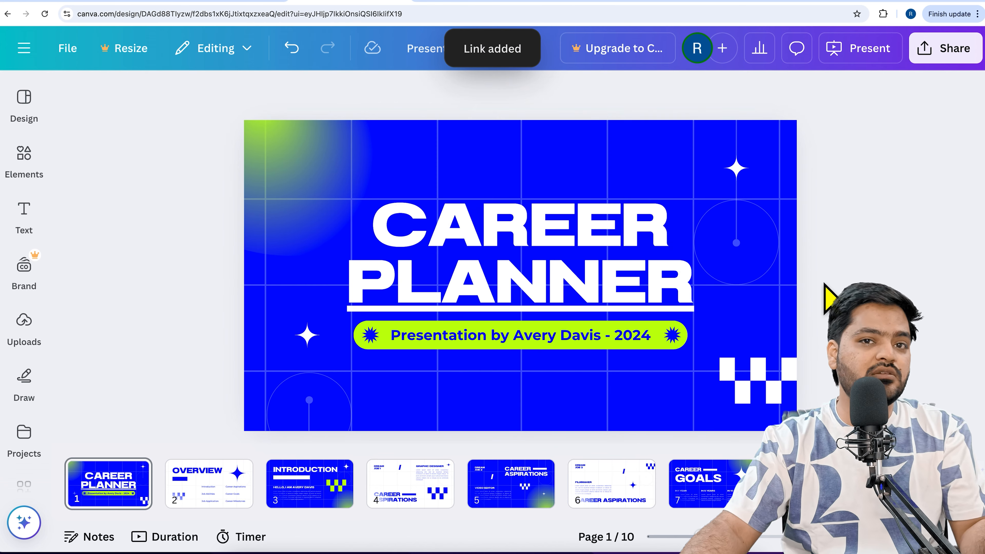
Download pages 1–10 of the presentation as a PPTX file and check it in the browser's download history
{"action": "left_click_drag", "start_coordinate": [310, 519], "coordinate": [623, 518]}
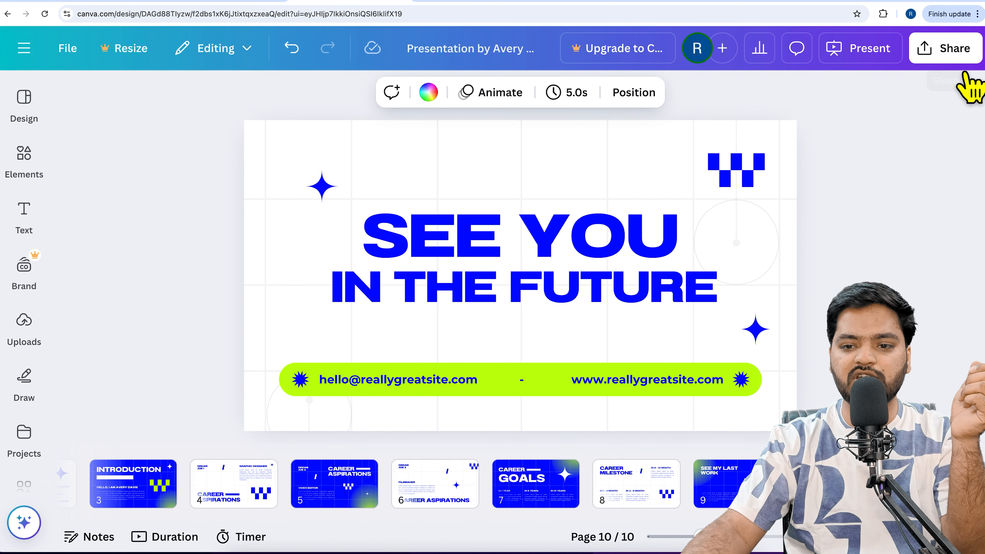
{"action": "left_click", "coordinate": [959, 46]}
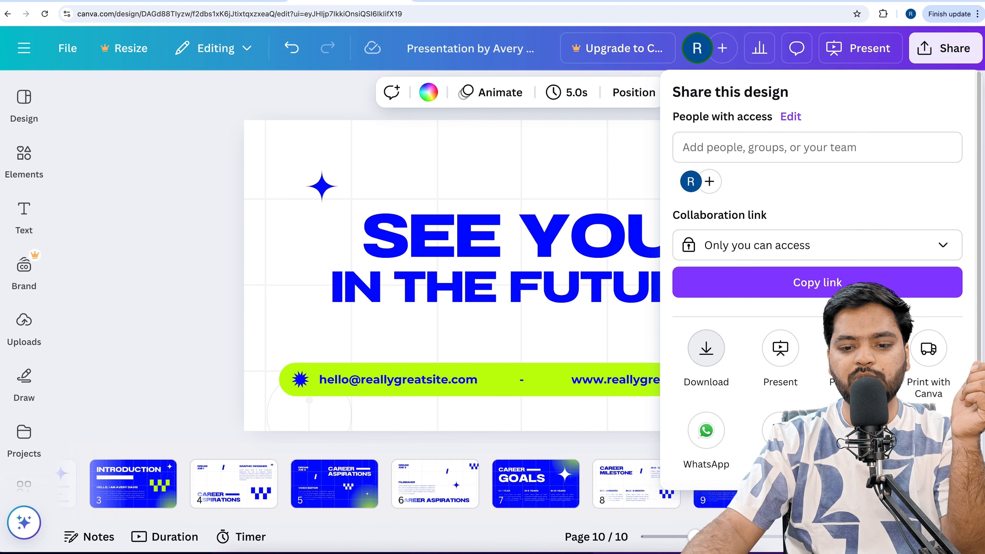
{"action": "left_click", "coordinate": [717, 343]}
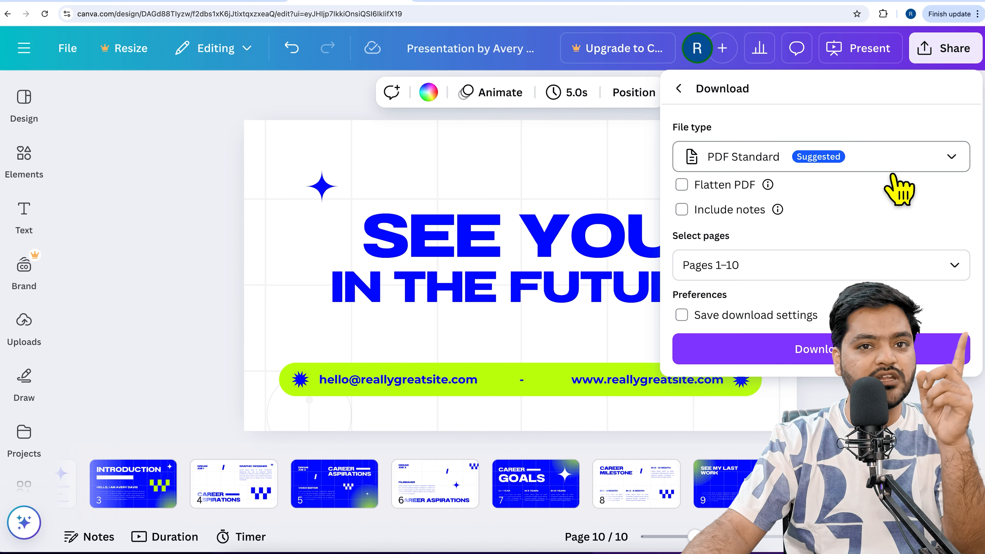
{"action": "left_click", "coordinate": [899, 190]}
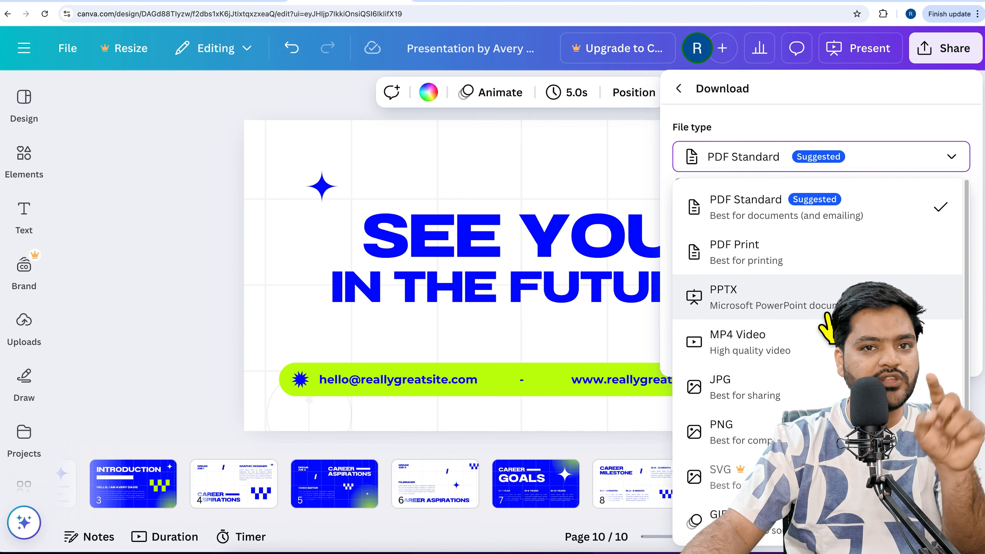
{"action": "left_click", "coordinate": [829, 315]}
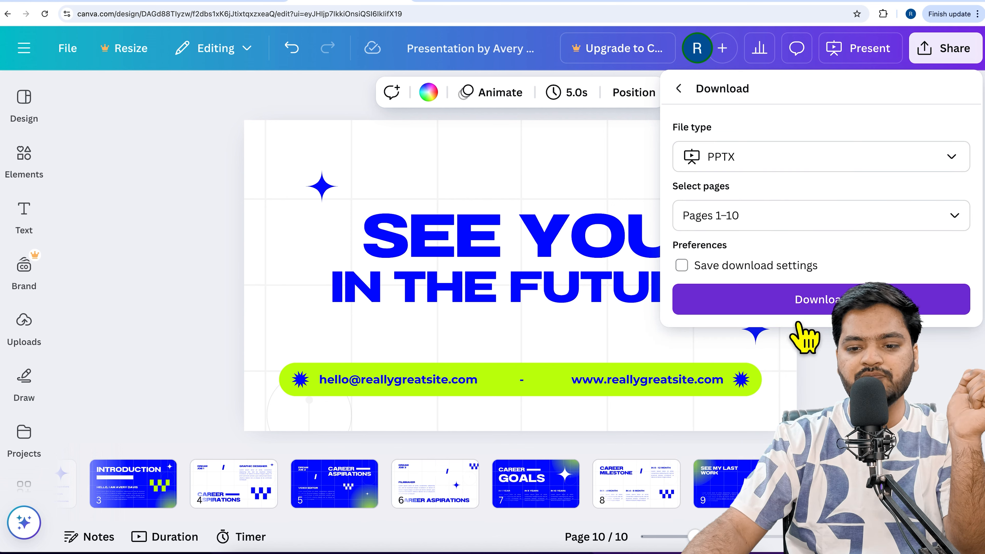
{"action": "left_click", "coordinate": [798, 310]}
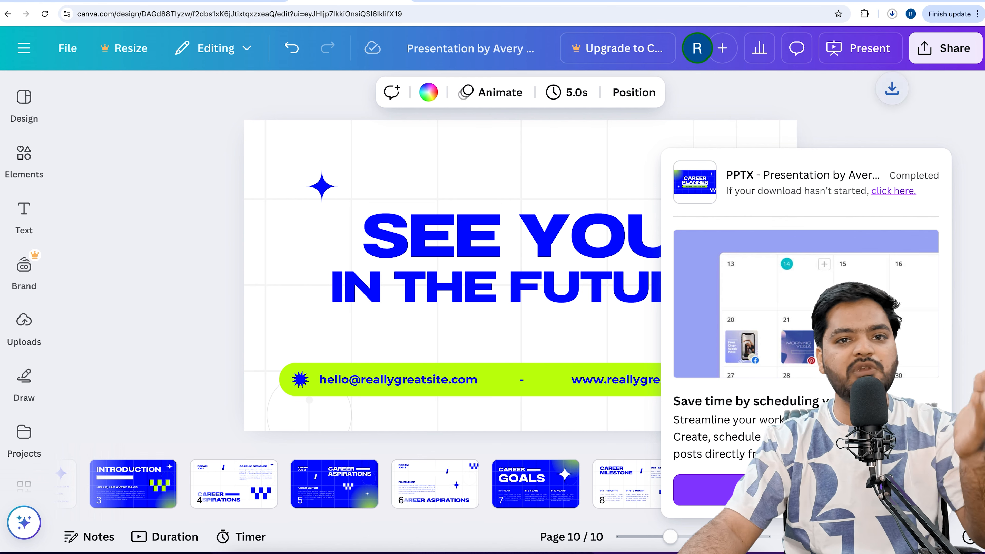
{"action": "left_click", "coordinate": [899, 19]}
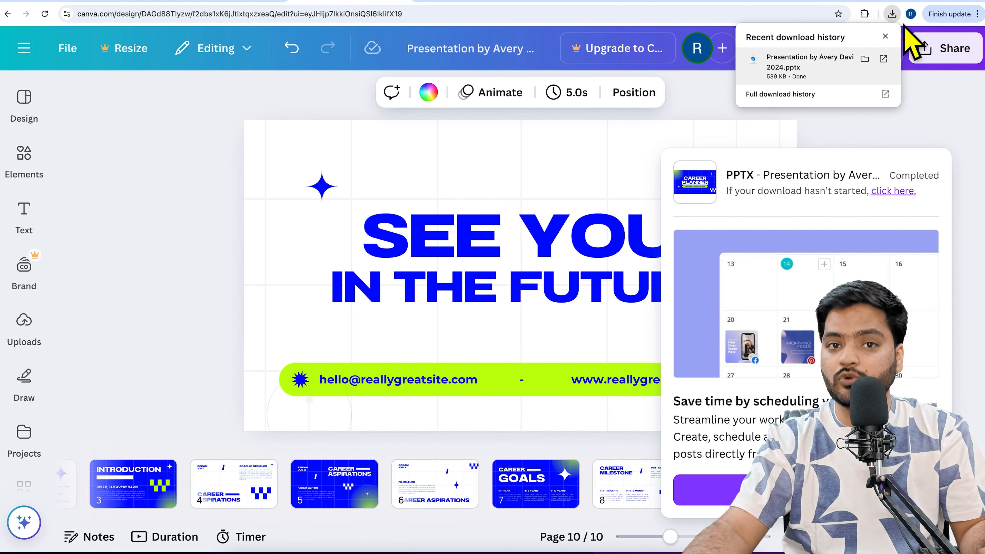
{"action": "left_click", "coordinate": [903, 24]}
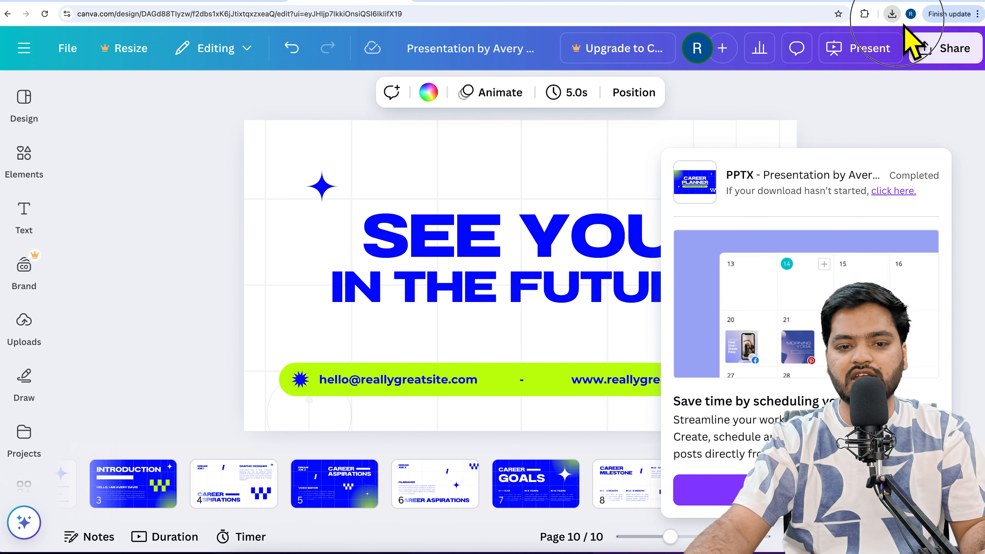
Go to google.com in the new browser tab and search for "free pdf ppt submission sites"
{"action": "left_click", "coordinate": [430, 3]}
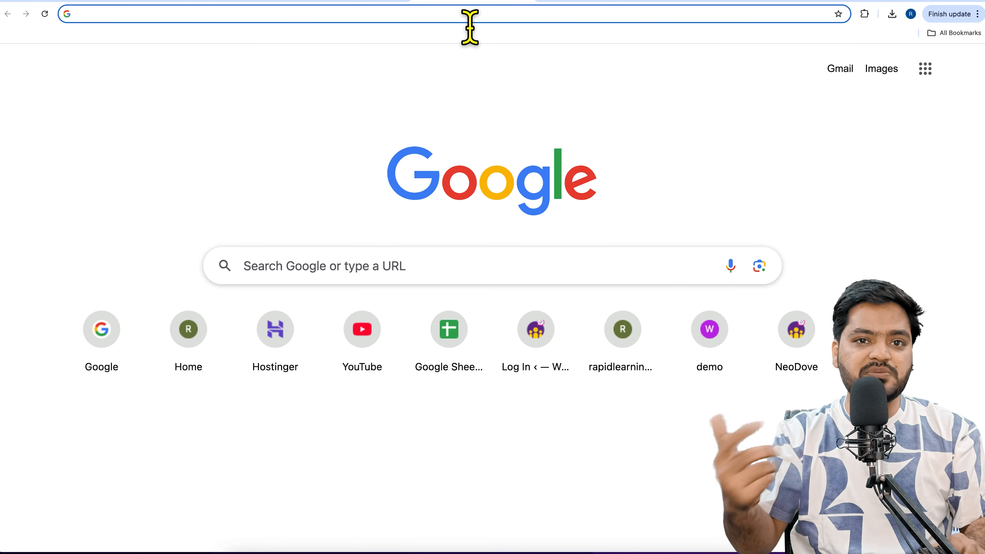
{"action": "type", "text": "google.com"}
{"action": "key", "text": "Return"}
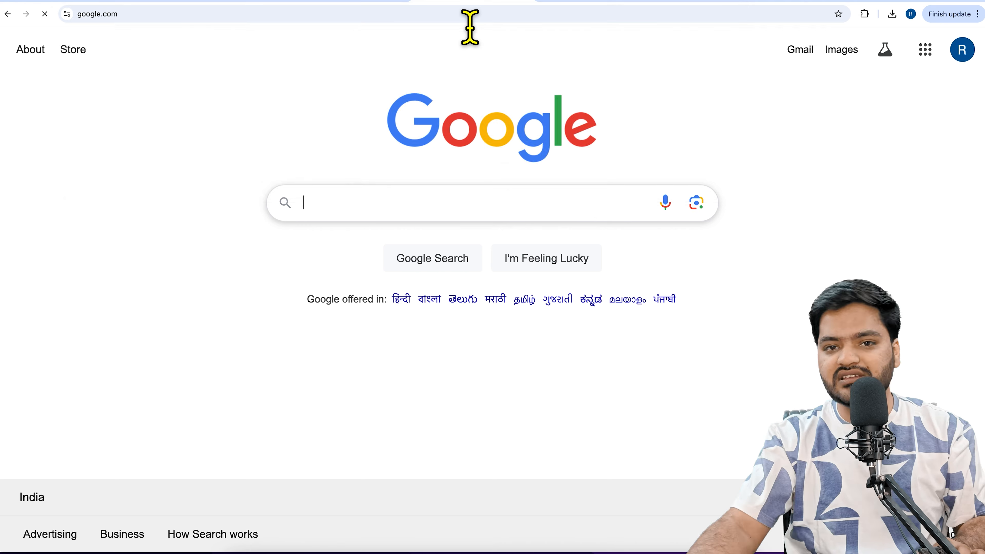
{"action": "type", "text": "fr"}
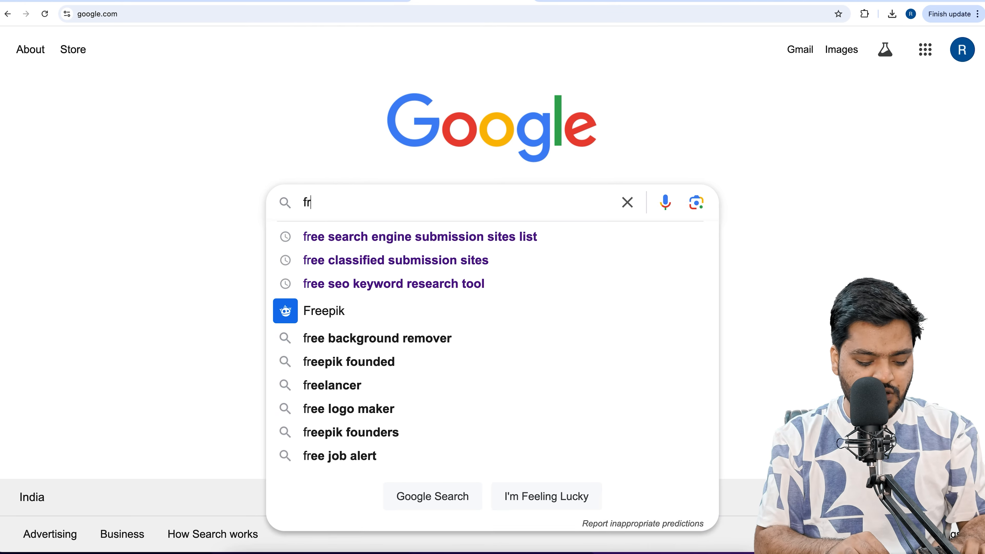
{"action": "type", "text": "ee pdf and"}
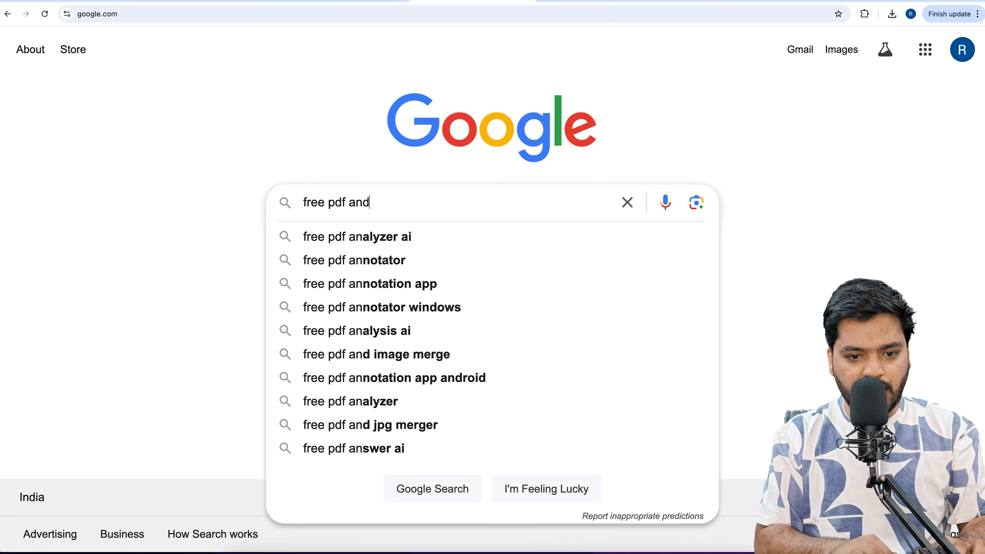
{"action": "type", "text": " ppt co"}
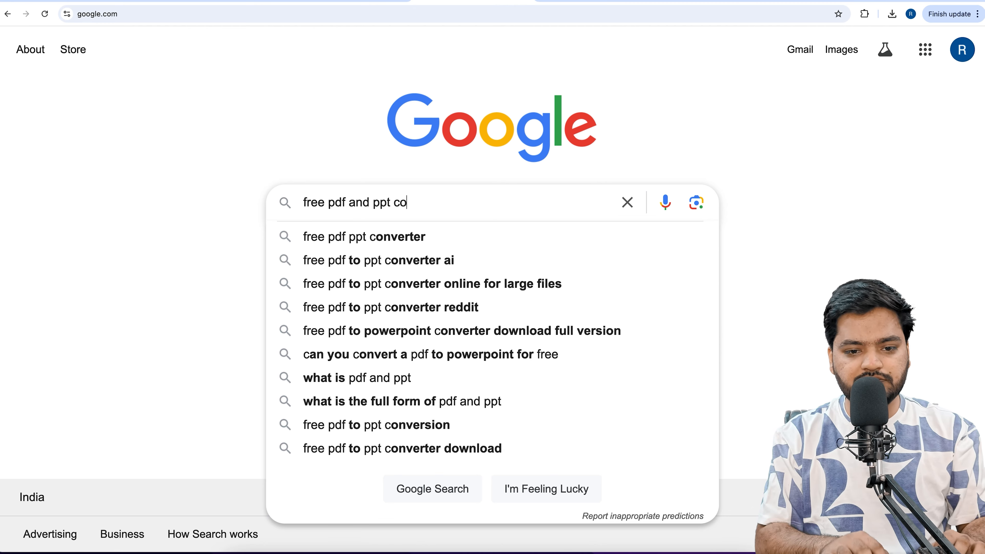
{"action": "key", "text": "BackSpace"}
{"action": "key", "text": "BackSpace"}
{"action": "type", "text": "subm"}
{"action": "key", "text": "Down"}
{"action": "key", "text": "Return"}
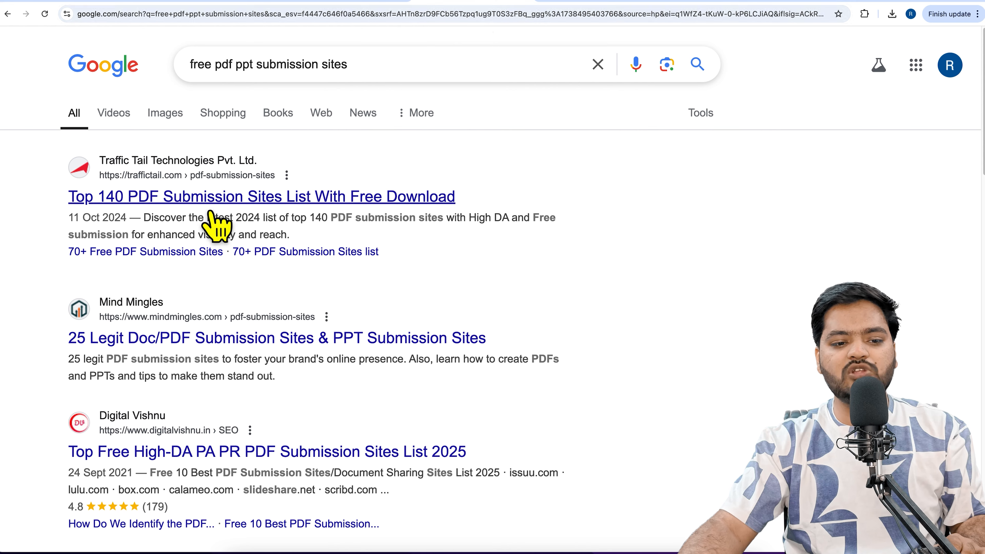
Open Traffic Tail's Top 140 PDF Submission Sites article, go to its free PDF submission sites list, and open issuu.com from the first row
{"action": "left_click", "coordinate": [232, 207]}
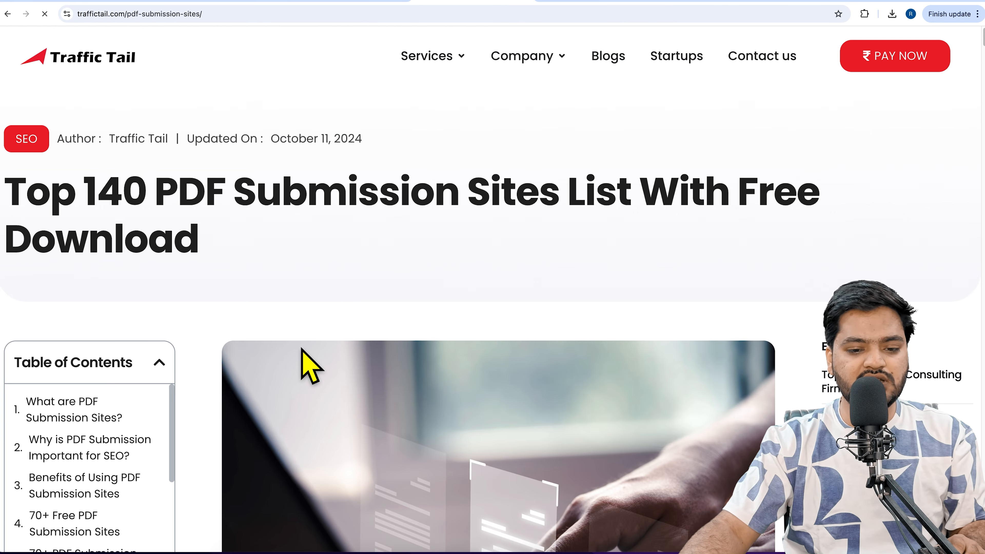
{"action": "scroll", "coordinate": [307, 362], "scroll_direction": "down", "scroll_amount": 3}
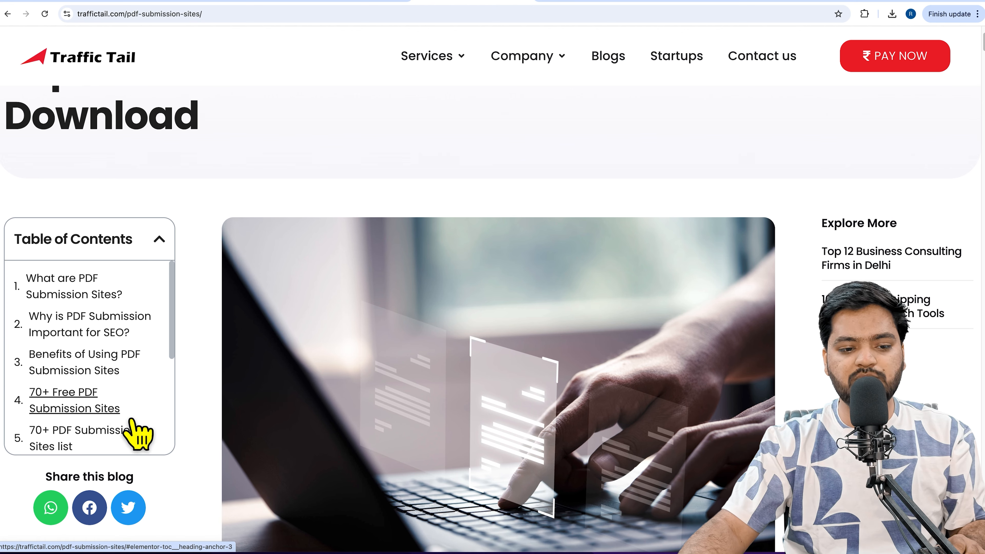
{"action": "left_click", "coordinate": [124, 419]}
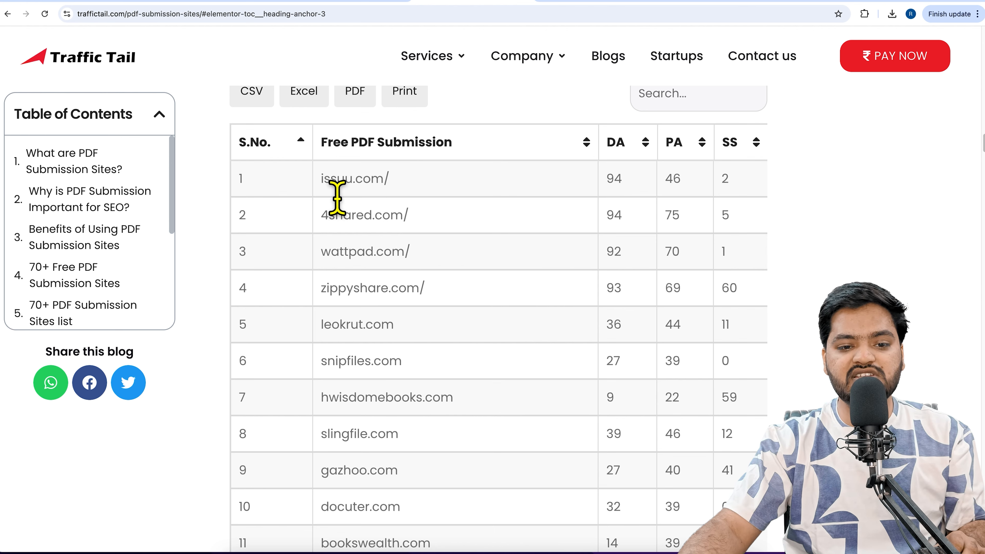
{"action": "double_click", "coordinate": [378, 179]}
{"action": "right_click", "coordinate": [376, 178]}
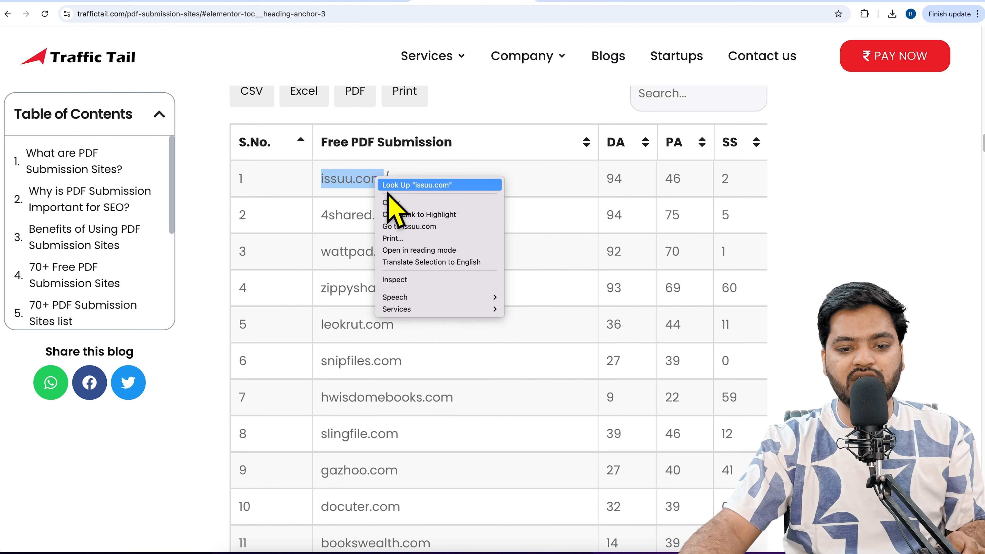
{"action": "left_click", "coordinate": [424, 229]}
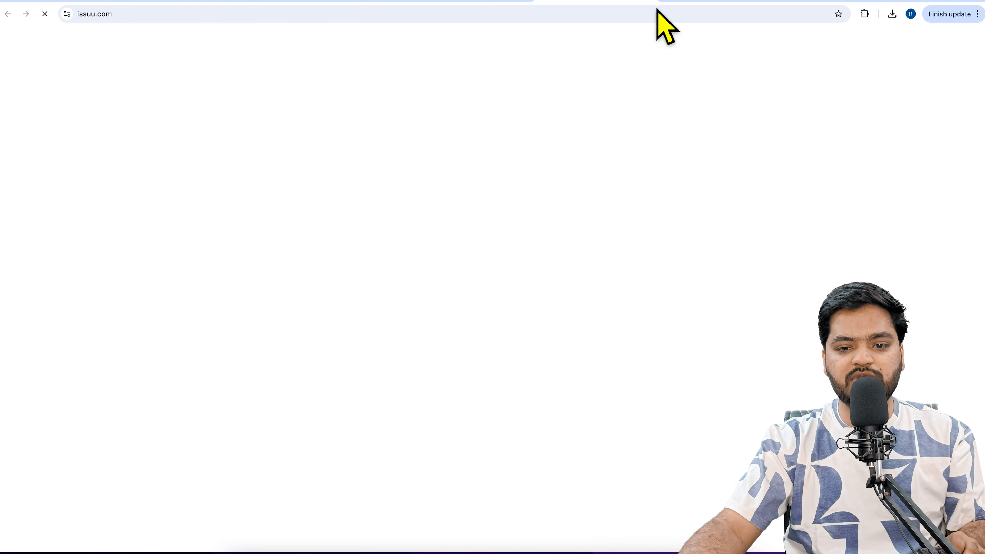
Search Google for "da pa checker" in a new tab and open Moz's Free Domain Authority Checker
{"action": "key", "text": "super+t"}
{"action": "type", "text": "da"}
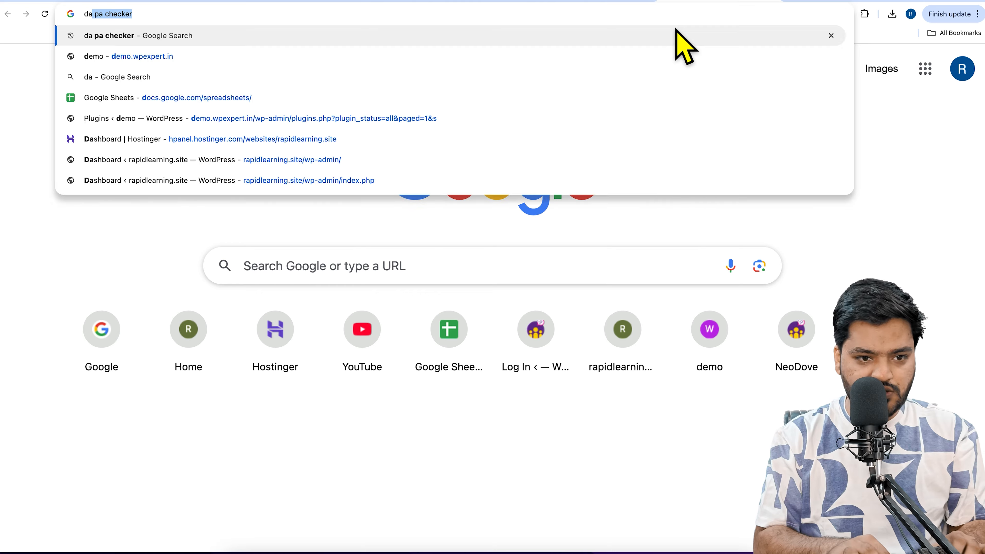
{"action": "key", "text": "Return"}
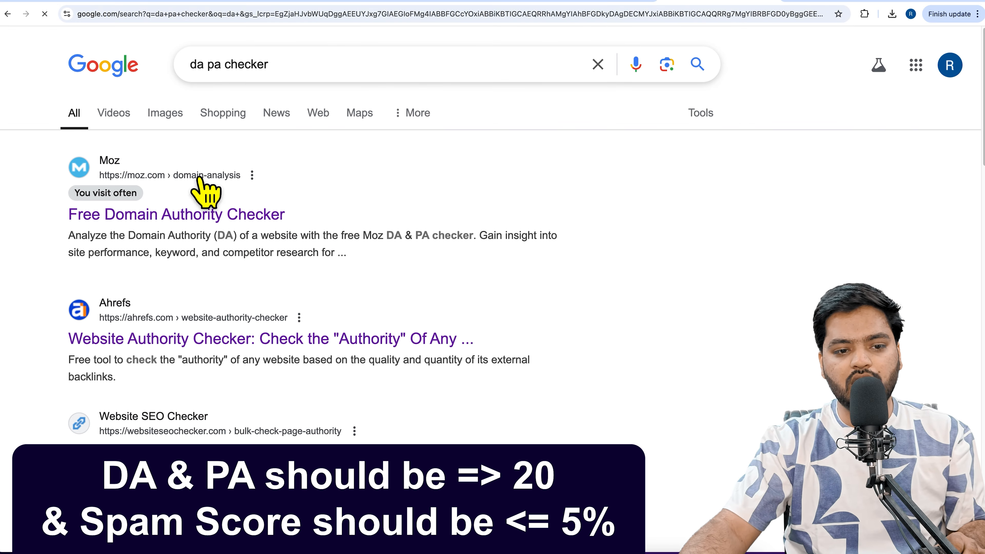
{"action": "left_click", "coordinate": [241, 233]}
Copy the address issuu.com/ from the first row of Traffic Tail's free PDF submission table
{"action": "left_click", "coordinate": [473, 4]}
{"action": "right_click", "coordinate": [341, 178]}
{"action": "left_click", "coordinate": [323, 194]}
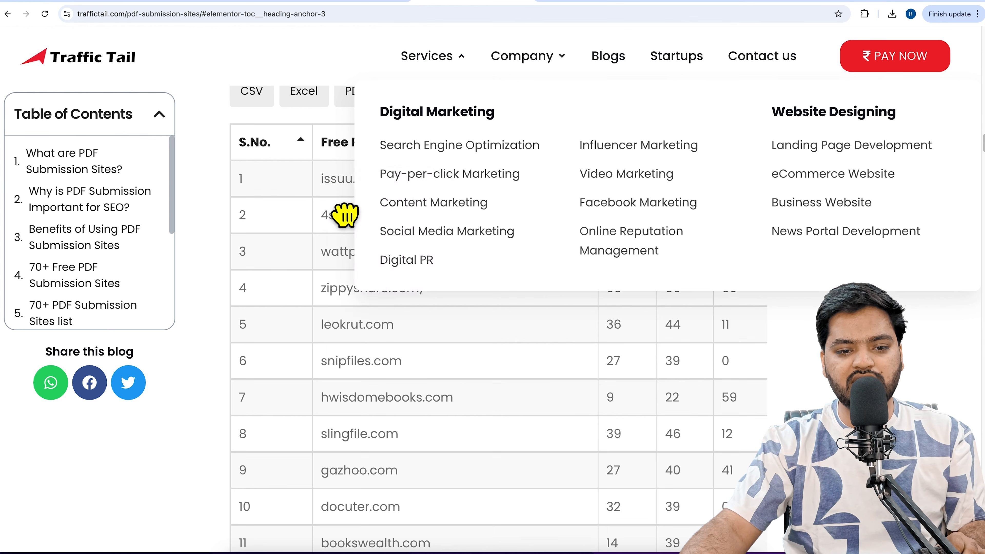
{"action": "left_click_drag", "start_coordinate": [321, 181], "coordinate": [415, 183]}
{"action": "right_click", "coordinate": [361, 180]}
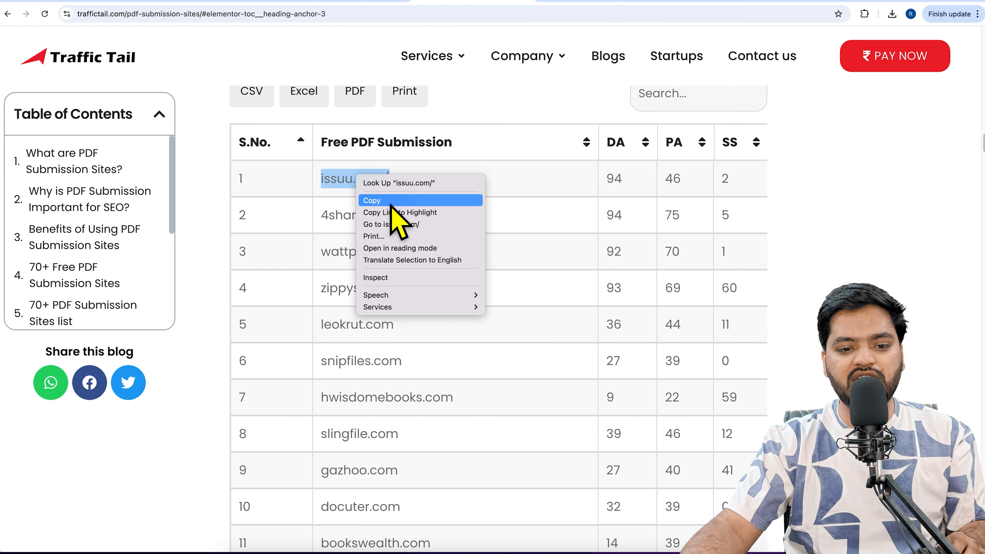
{"action": "left_click", "coordinate": [395, 202]}
Try to analyze issuu.com/ in Moz's domain authority checker, and return to the "da pa checker" search results
{"action": "left_click", "coordinate": [717, 2]}
{"action": "left_click", "coordinate": [405, 239]}
{"action": "left_click", "coordinate": [674, 238]}
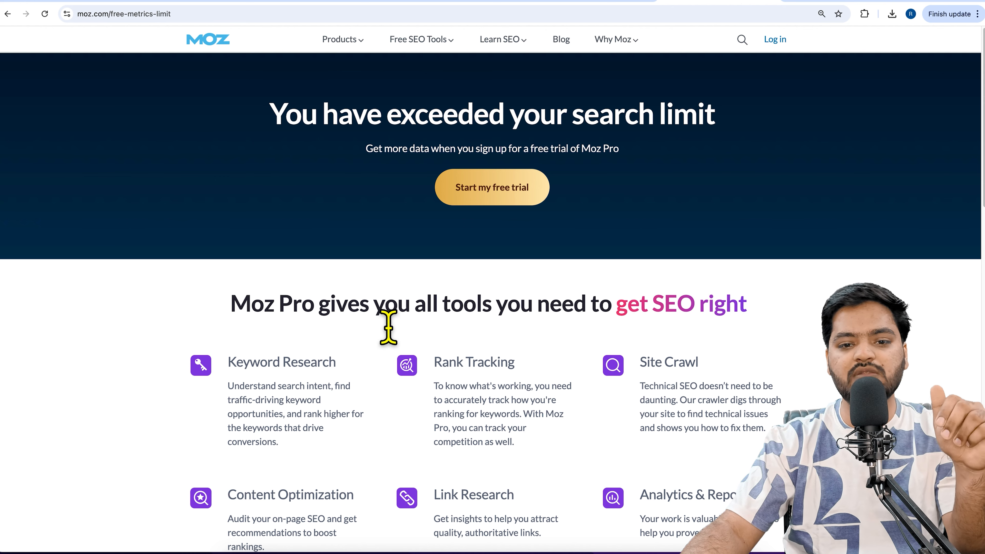
{"action": "left_click_drag", "start_coordinate": [286, 122], "coordinate": [715, 136]}
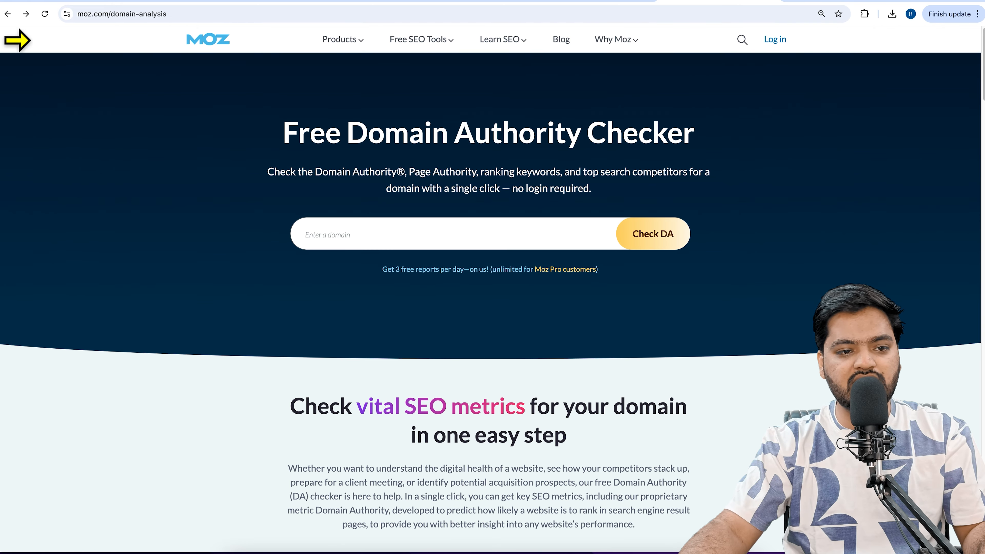
{"action": "left_click", "coordinate": [7, 13]}
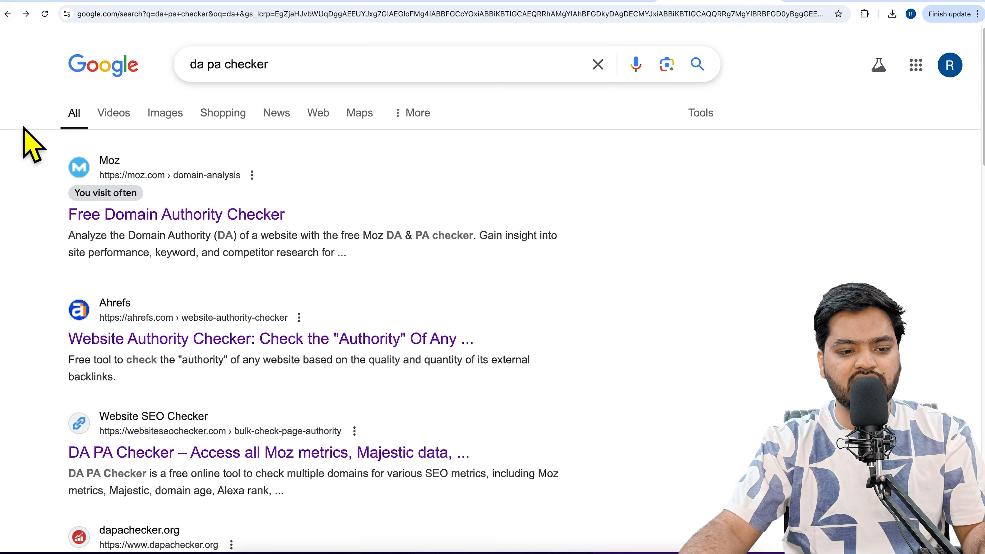
Check the domain rating of issuu.com/ with Ahrefs' Website Authority Checker and return to the search results
{"action": "left_click", "coordinate": [211, 344]}
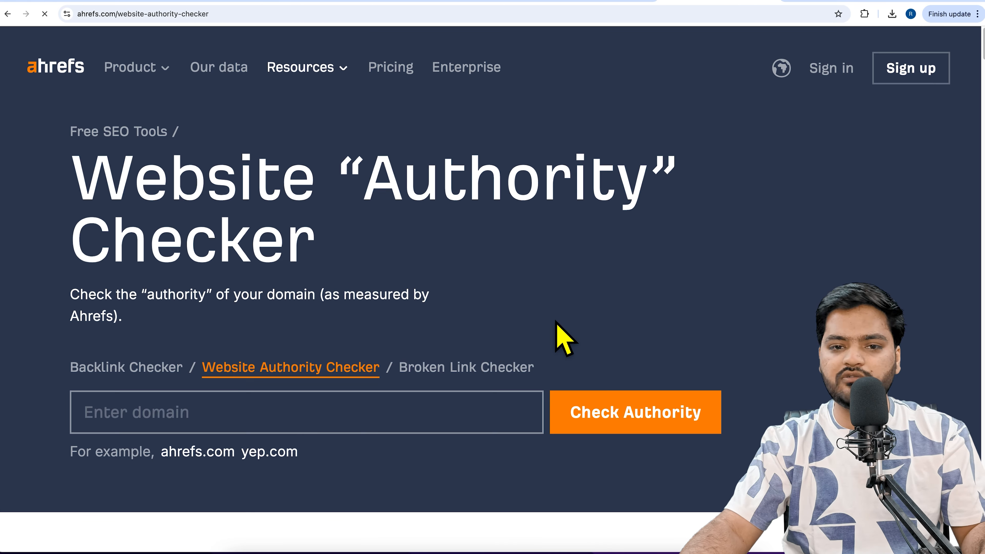
{"action": "left_click", "coordinate": [306, 425]}
{"action": "key", "text": "ctrl+v"}
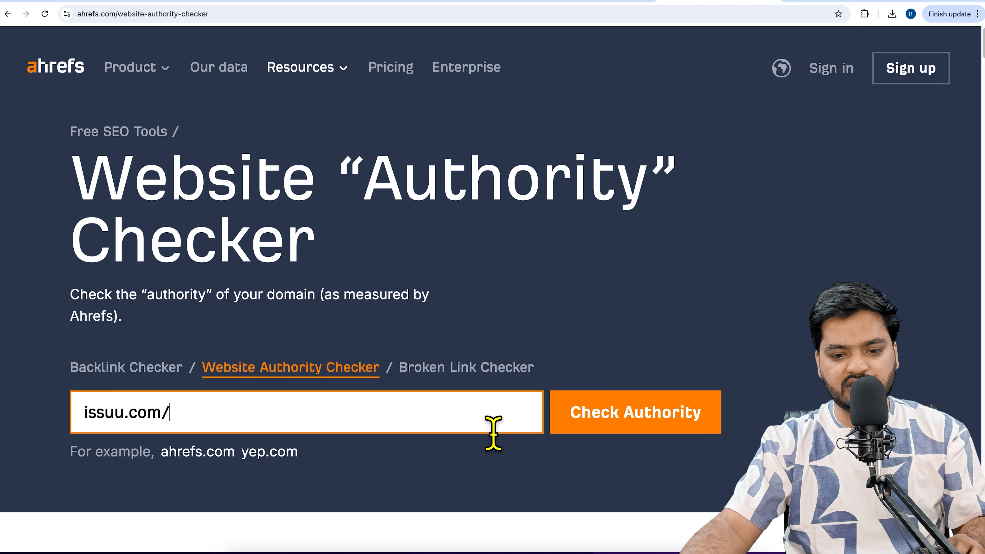
{"action": "left_click", "coordinate": [632, 441]}
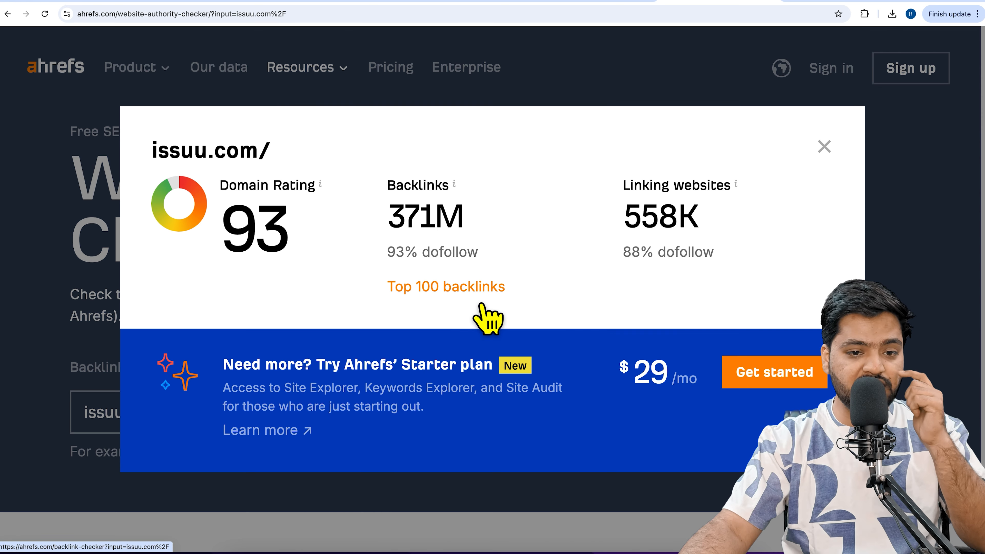
{"action": "left_click_drag", "start_coordinate": [231, 242], "coordinate": [319, 242]}
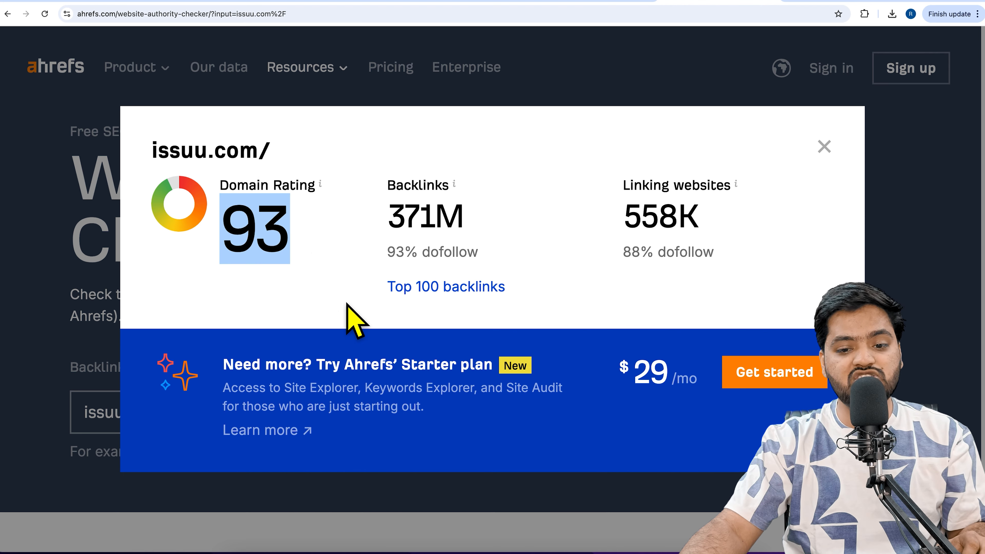
{"action": "left_click", "coordinate": [824, 146]}
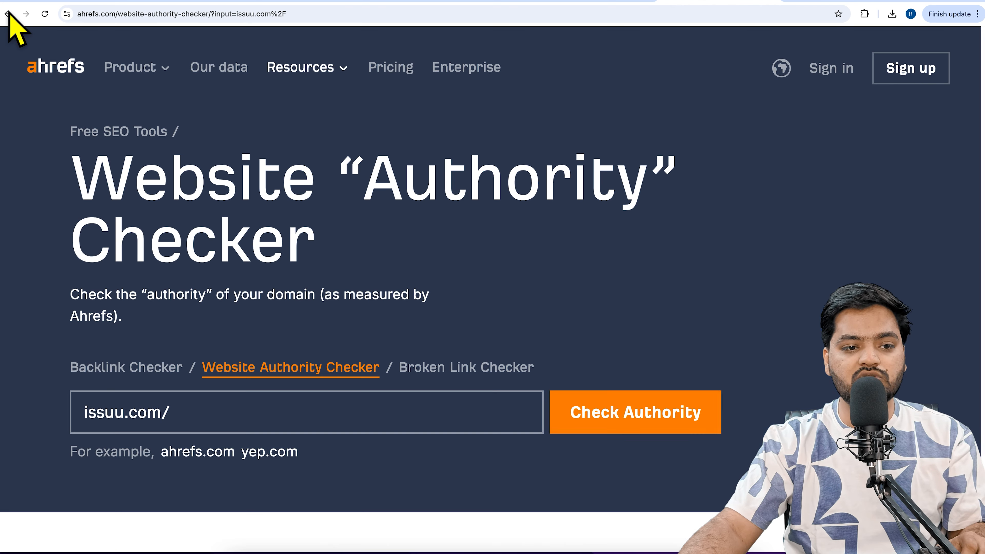
{"action": "left_click", "coordinate": [8, 13]}
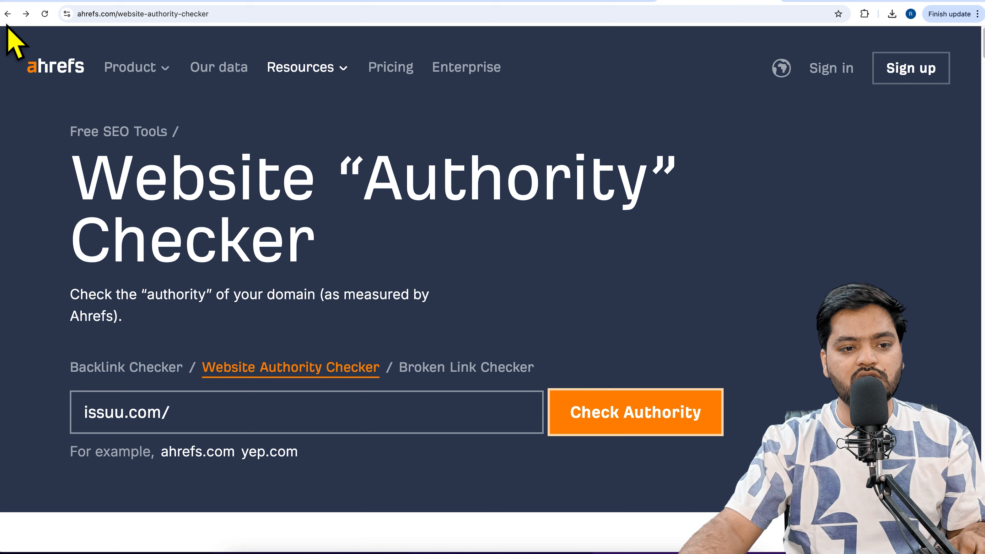
{"action": "left_click", "coordinate": [9, 16]}
Search Google for "spam score checker" and open Website SEO Checker's Free Spam Score Checker Tool
{"action": "left_click_drag", "start_coordinate": [314, 78], "coordinate": [110, 81]}
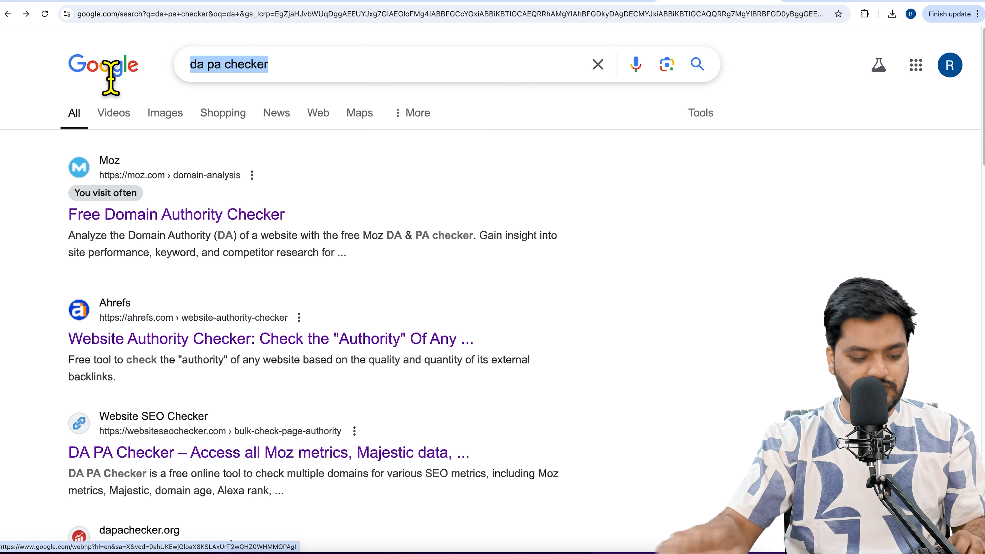
{"action": "type", "text": "spam s"}
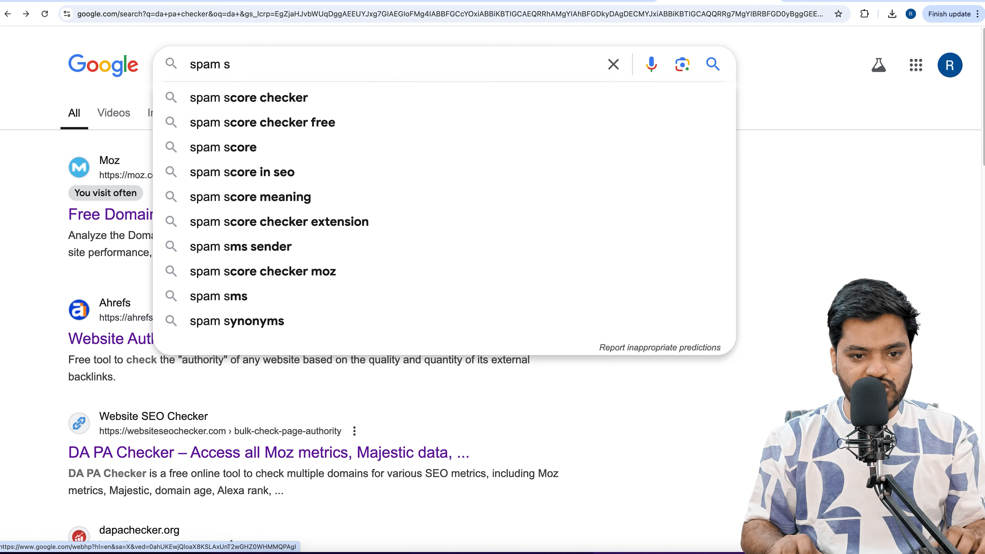
{"action": "key", "text": "Down"}
{"action": "key", "text": "Return"}
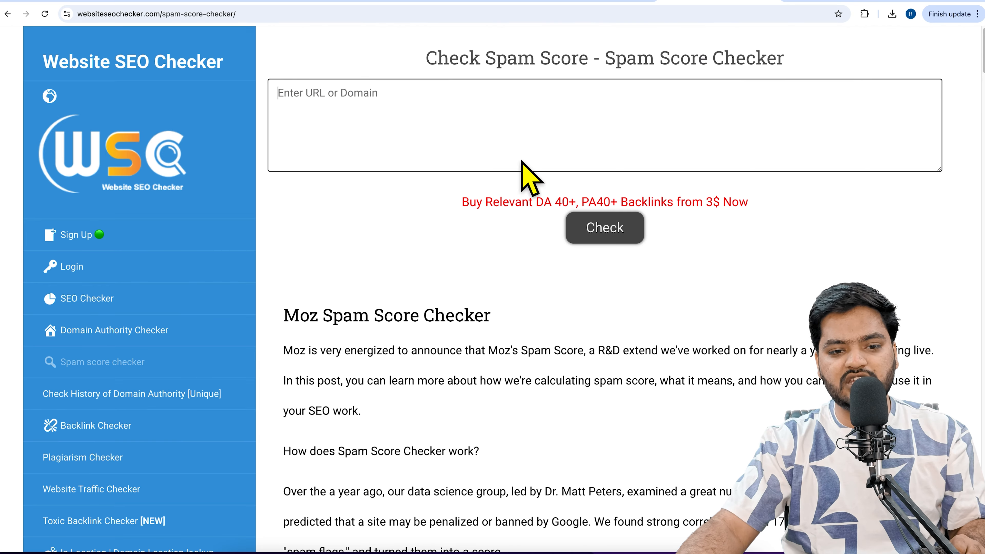
{"action": "left_click", "coordinate": [488, 136]}
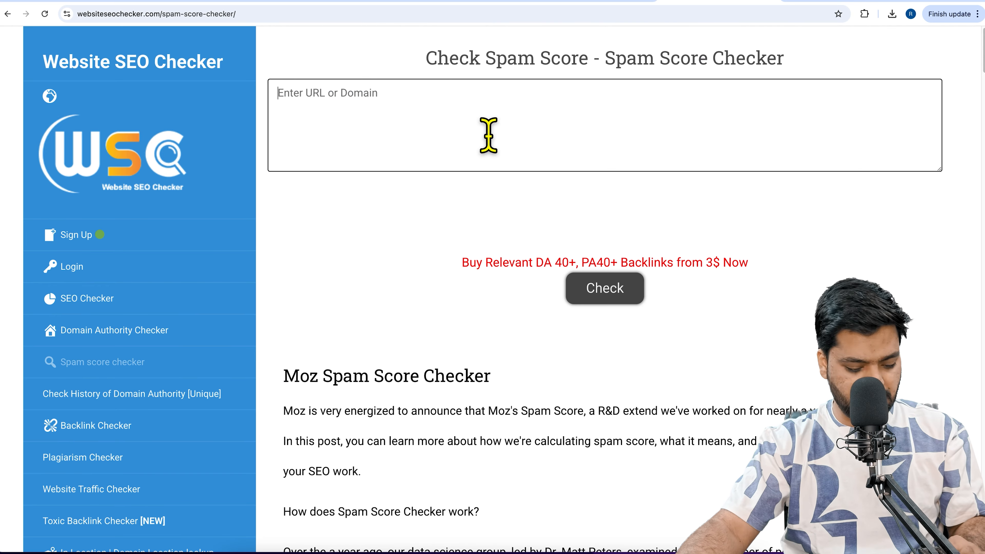
Run the spam score check for issuu.com/ with the reCAPTCHA completed, and review its domain authority, page authority and spam score
{"action": "key", "text": "super+v"}
{"action": "left_click", "coordinate": [507, 221]}
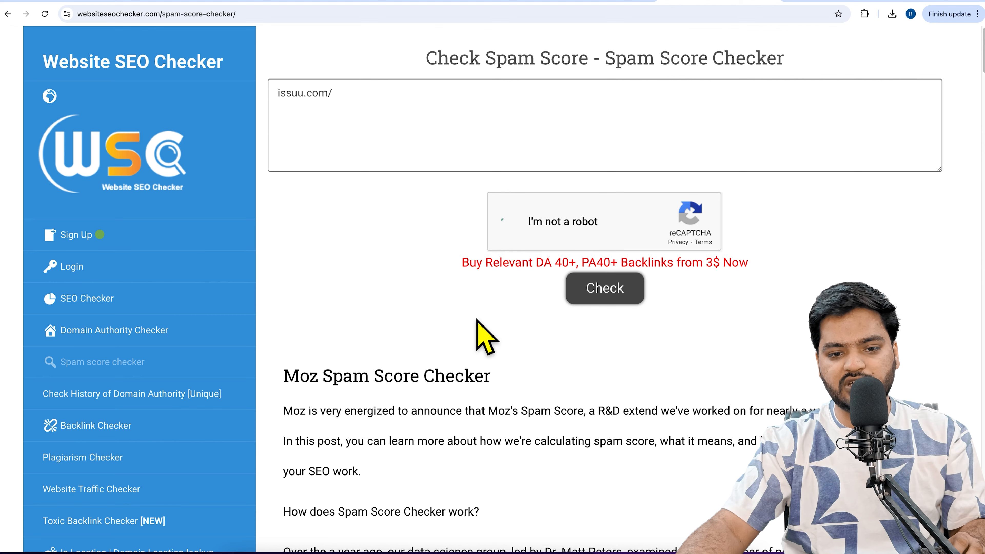
{"action": "left_click", "coordinate": [635, 302]}
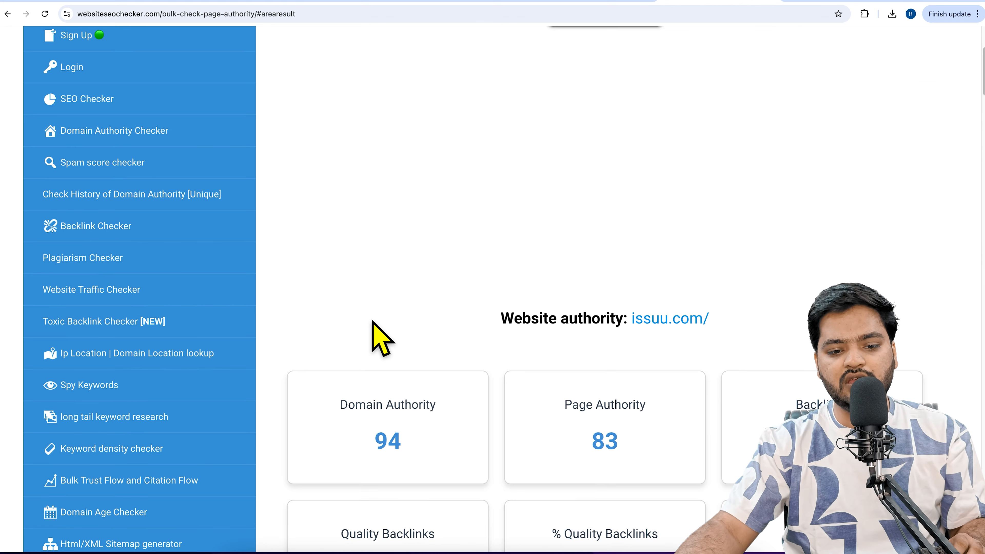
{"action": "scroll", "coordinate": [382, 338], "scroll_direction": "down", "scroll_amount": 6}
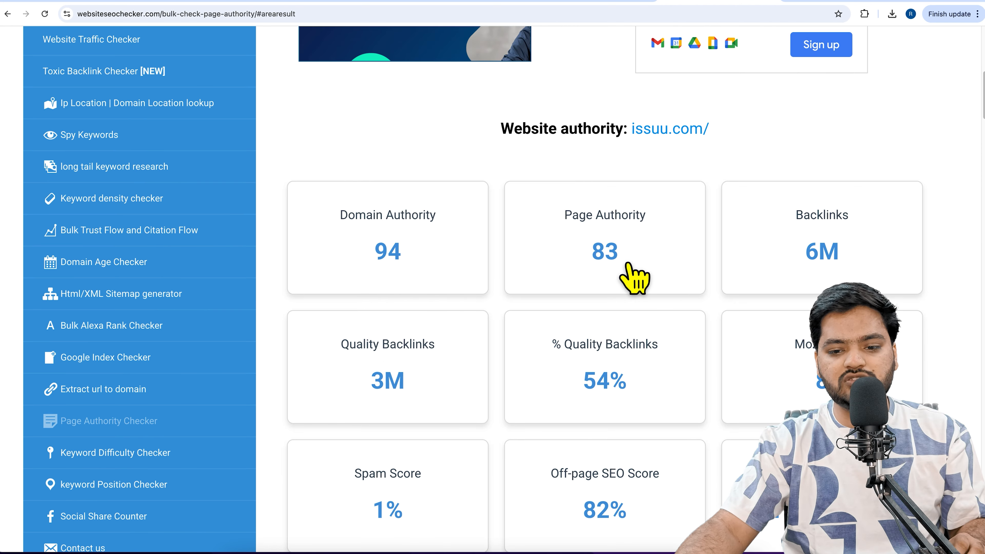
{"action": "scroll", "coordinate": [633, 283], "scroll_direction": "down", "scroll_amount": 2}
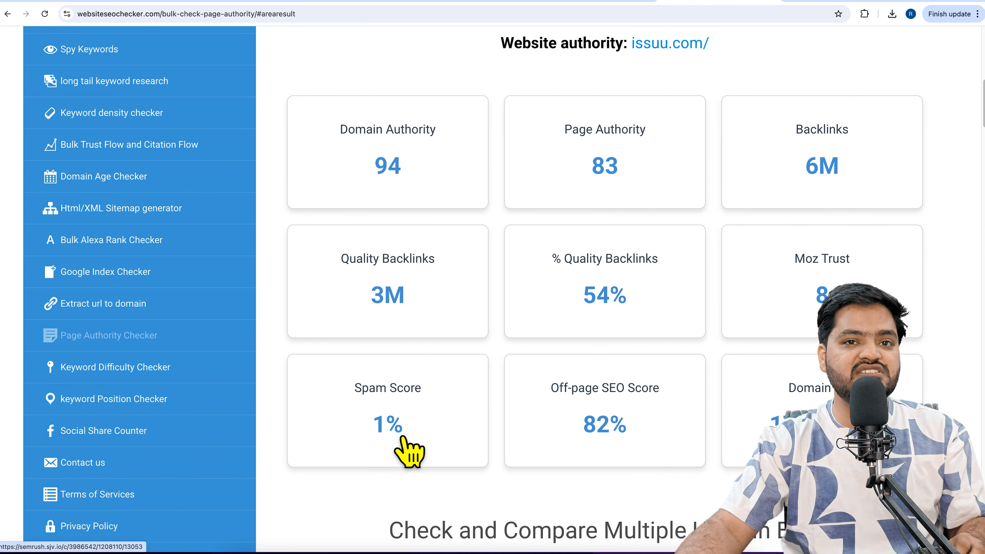
Switch back to the Canva presentation and download pages 1–10 as PDF Standard
{"action": "left_click", "coordinate": [597, 2]}
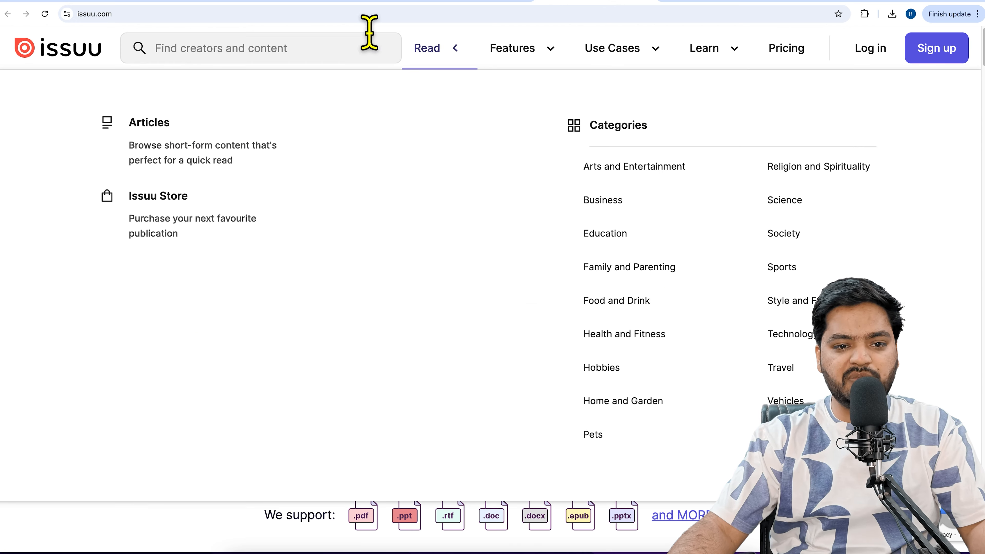
{"action": "left_click", "coordinate": [346, 2]}
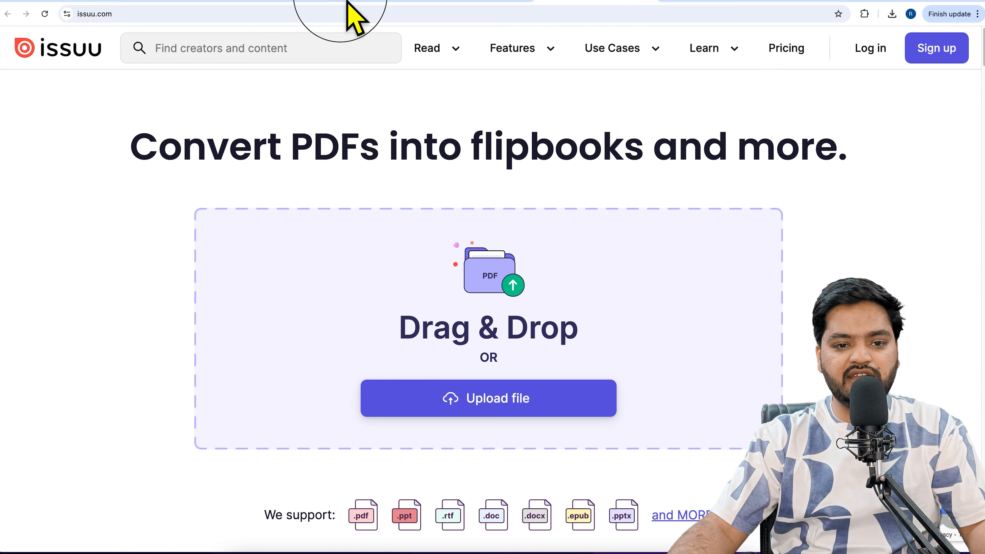
{"action": "left_click", "coordinate": [962, 60]}
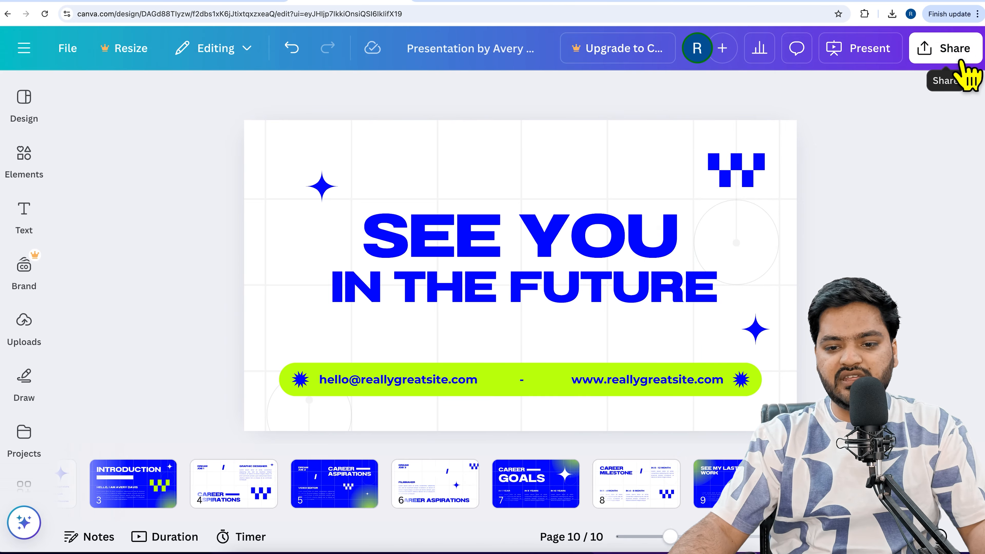
{"action": "left_click", "coordinate": [707, 345]}
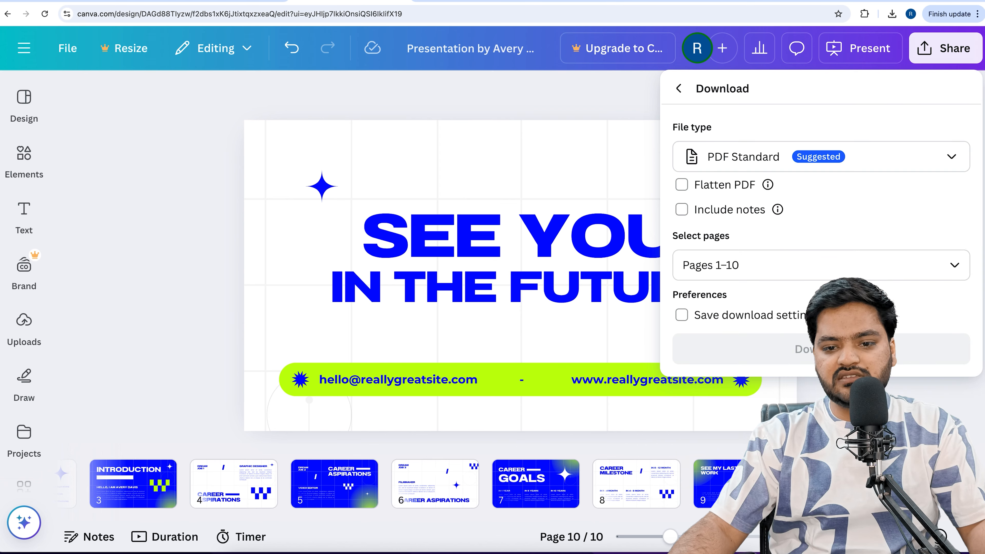
{"action": "left_click", "coordinate": [821, 348]}
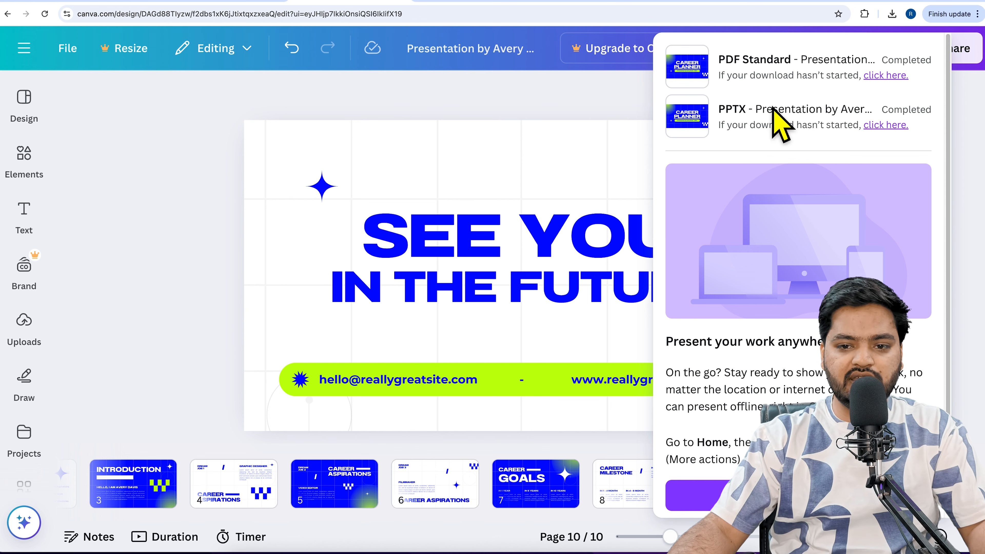
Upload the downloaded presentation PDF to issuu.com and view its Flipbook preview
{"action": "left_click", "coordinate": [595, 2]}
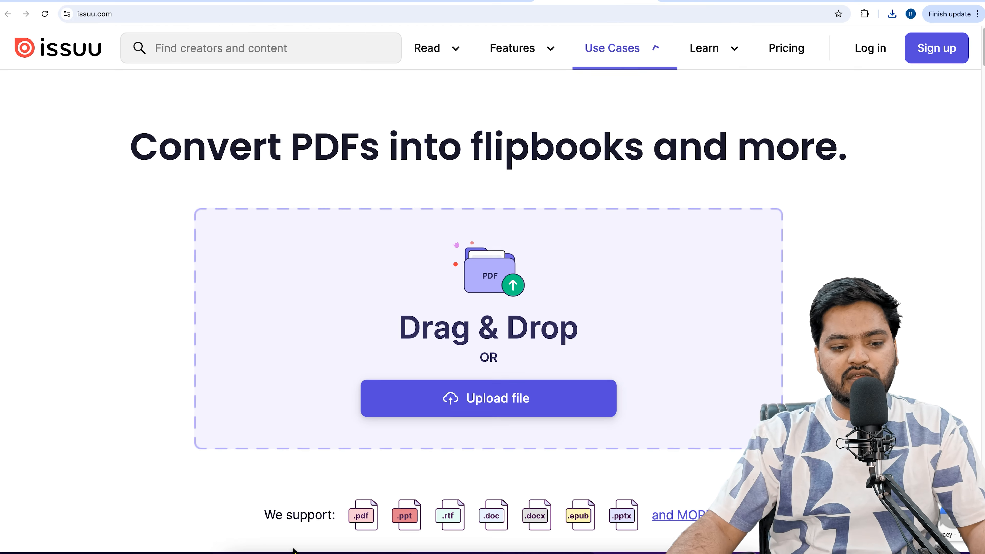
{"action": "left_click", "coordinate": [529, 411]}
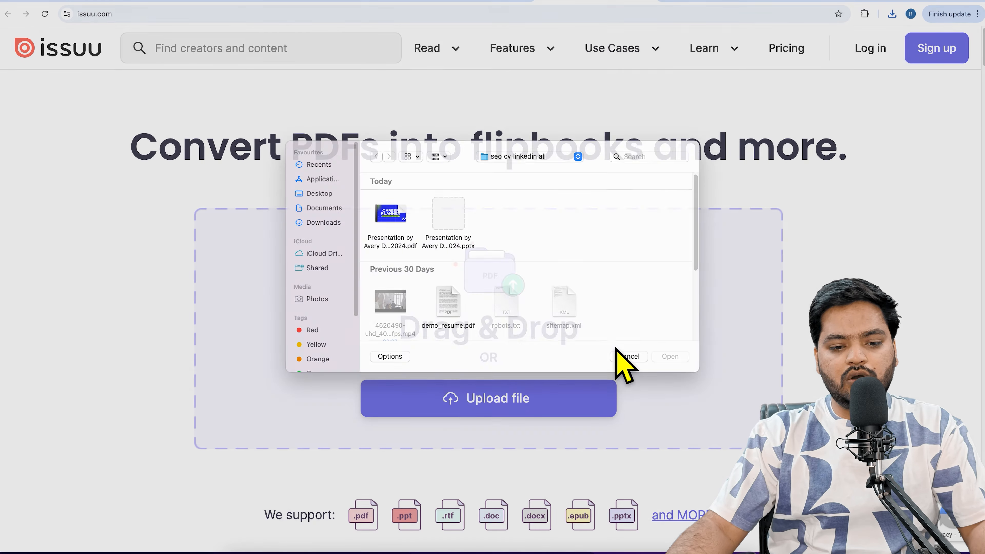
{"action": "left_click", "coordinate": [391, 224]}
{"action": "left_click", "coordinate": [681, 369]}
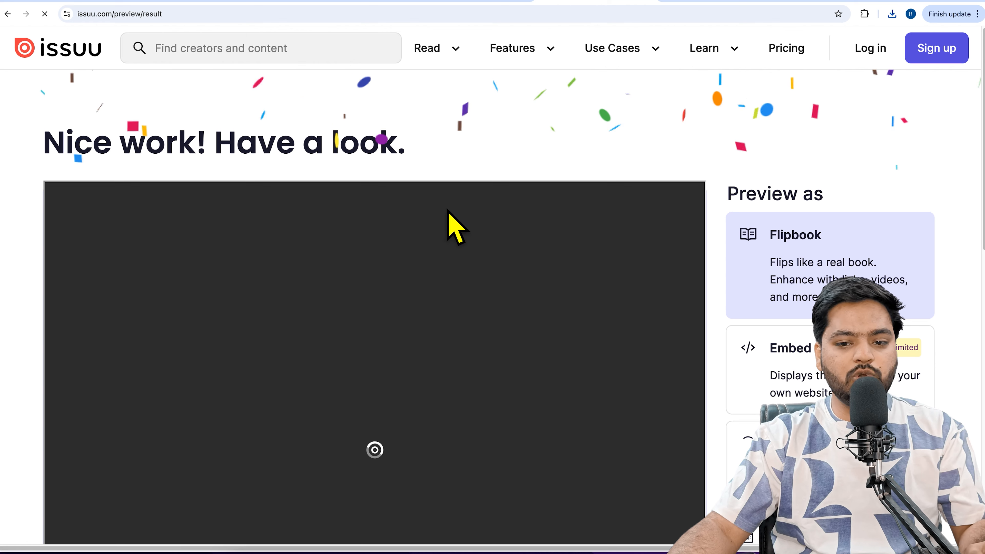
{"action": "scroll", "coordinate": [503, 284], "scroll_direction": "down", "scroll_amount": 3}
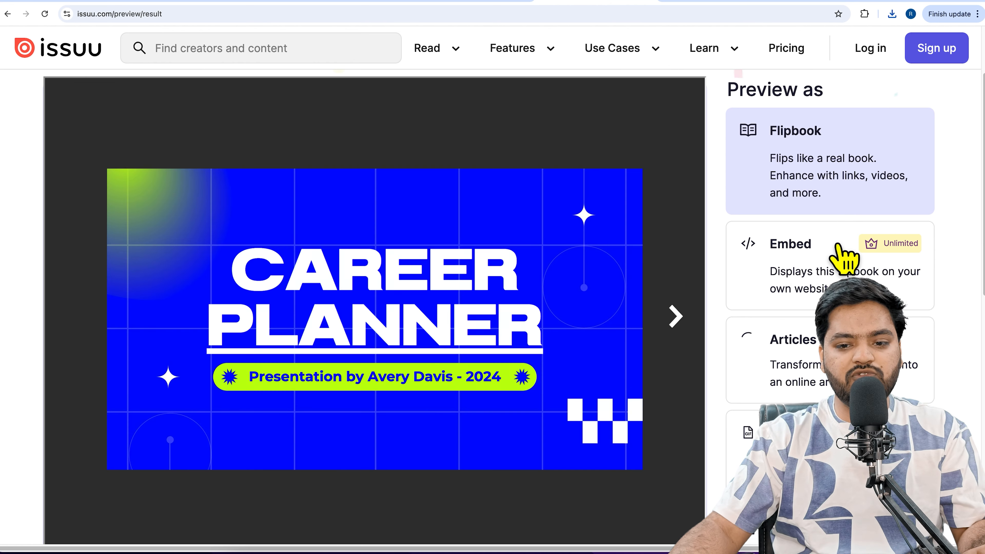
Flip to pages 2–3 of the presentation preview, and start creating an Issuu account by signing up with a Google account
{"action": "left_click", "coordinate": [677, 320]}
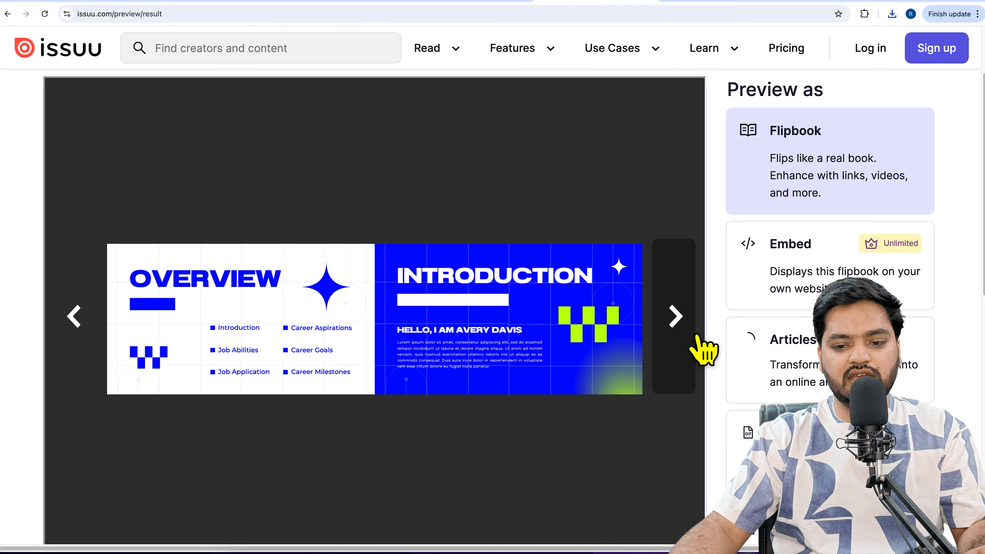
{"action": "scroll", "coordinate": [504, 272], "scroll_direction": "down", "scroll_amount": 6}
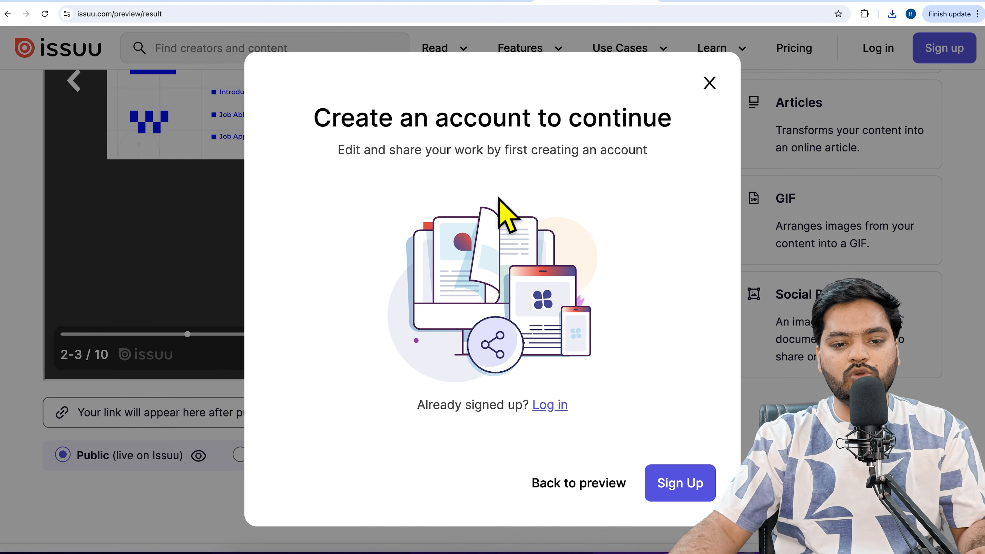
{"action": "left_click", "coordinate": [694, 499]}
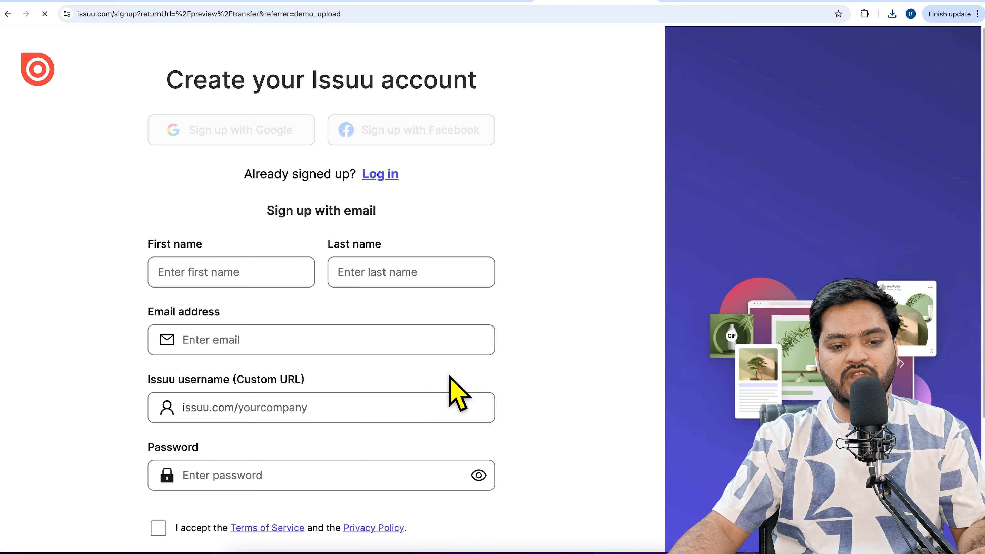
{"action": "left_click", "coordinate": [307, 140]}
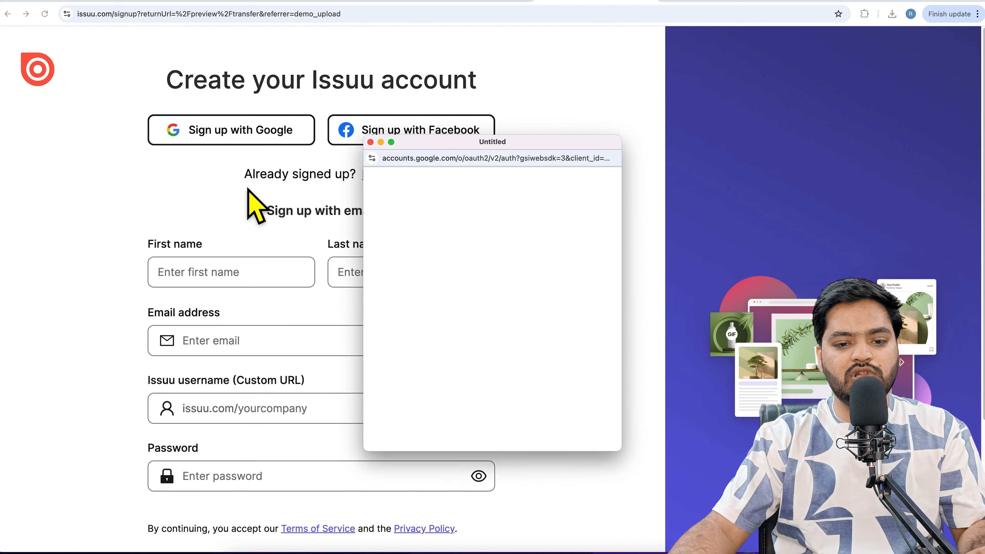
{"action": "left_click", "coordinate": [527, 392]}
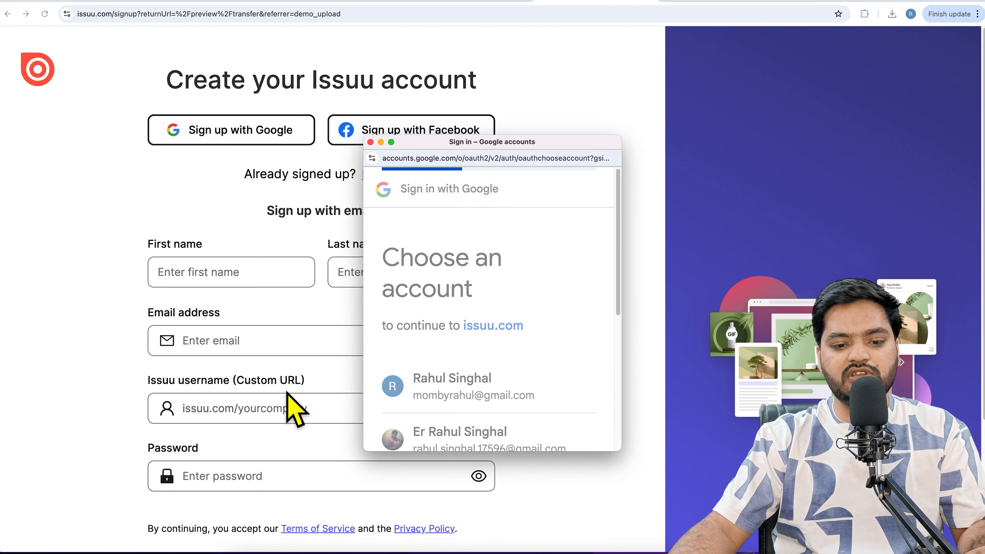
{"action": "scroll", "coordinate": [527, 384], "scroll_direction": "down", "scroll_amount": 6}
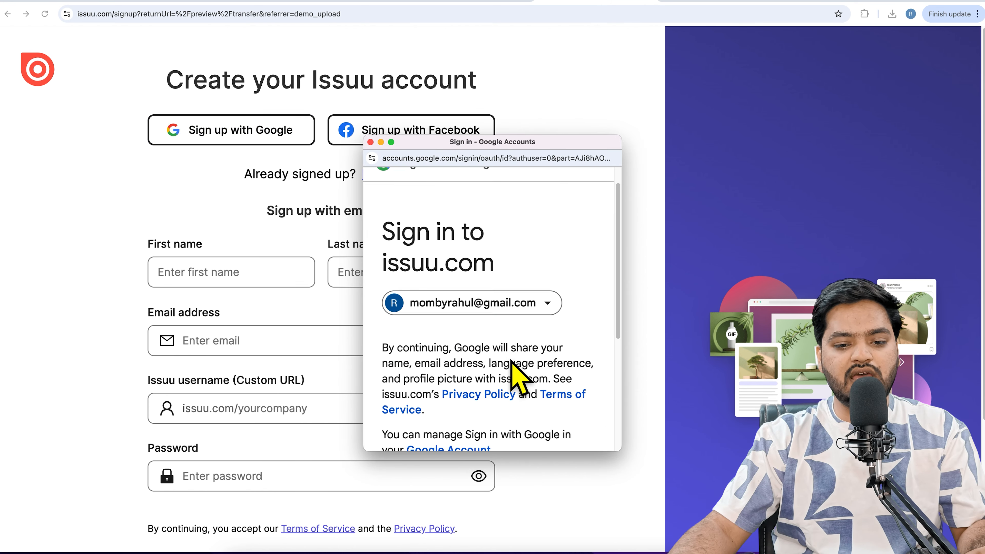
{"action": "left_click", "coordinate": [555, 327]}
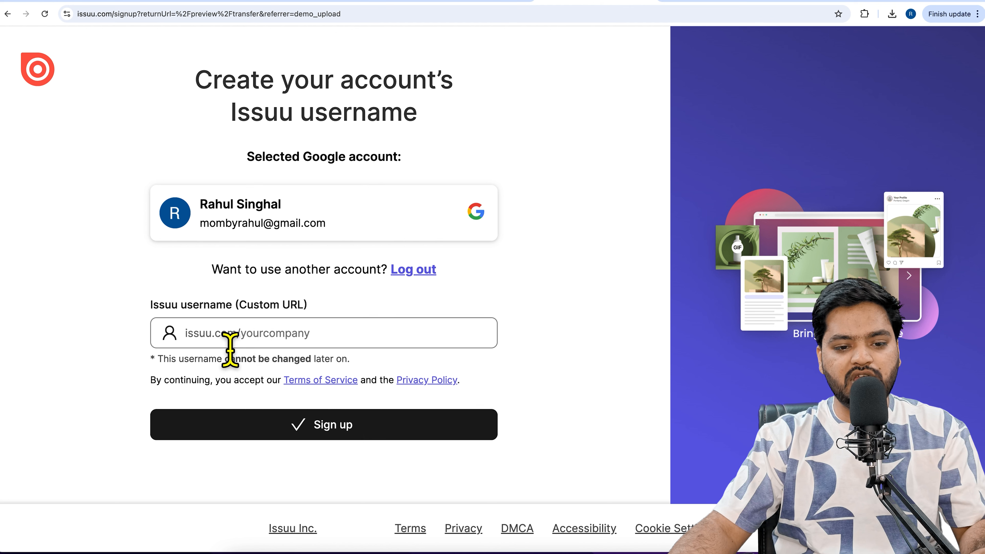
Set the Issuu custom URL username to rapidlearning, complete the sign-up and dismiss the Unlimited features offer
{"action": "left_click", "coordinate": [358, 429]}
{"action": "left_click", "coordinate": [357, 438]}
{"action": "left_click", "coordinate": [297, 347]}
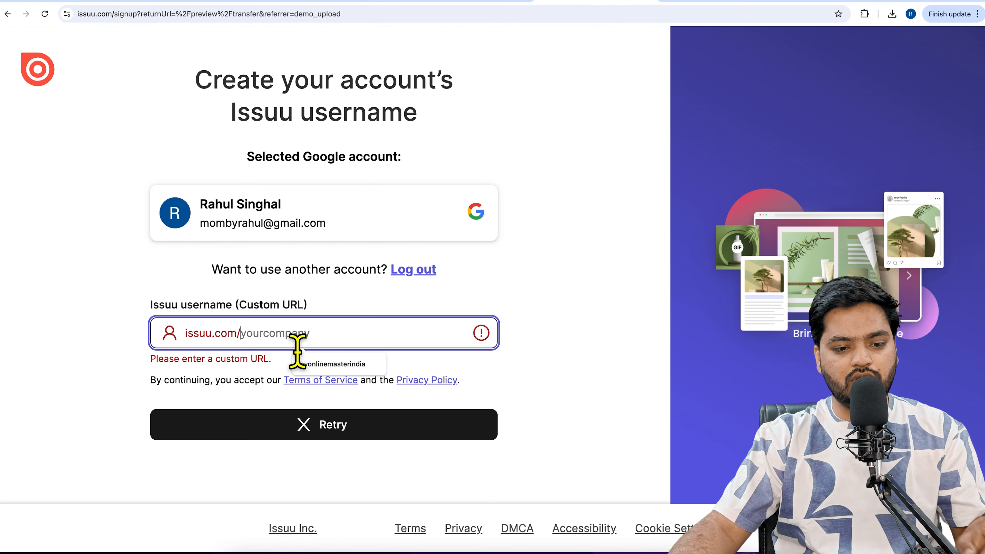
{"action": "type", "text": "rapidlearning"}
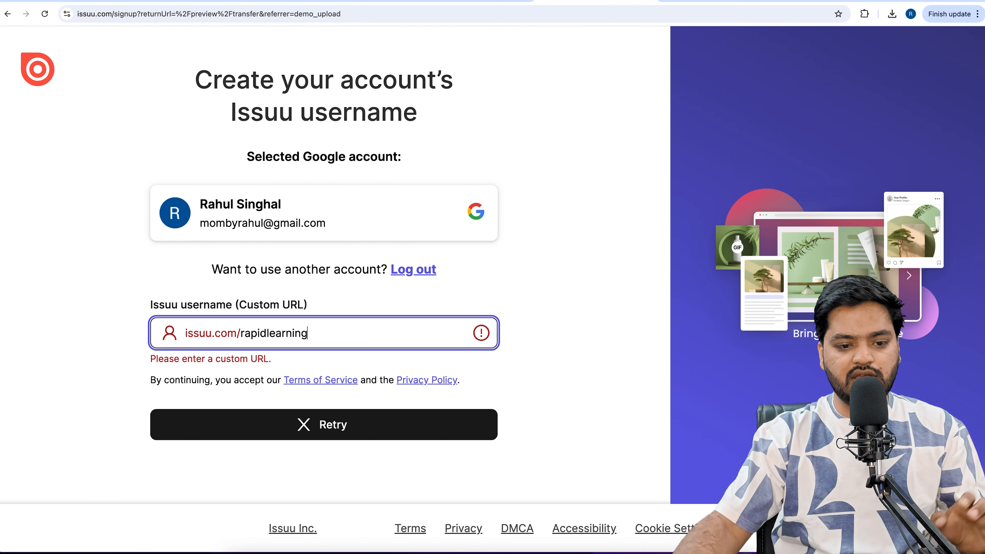
{"action": "left_click", "coordinate": [349, 432]}
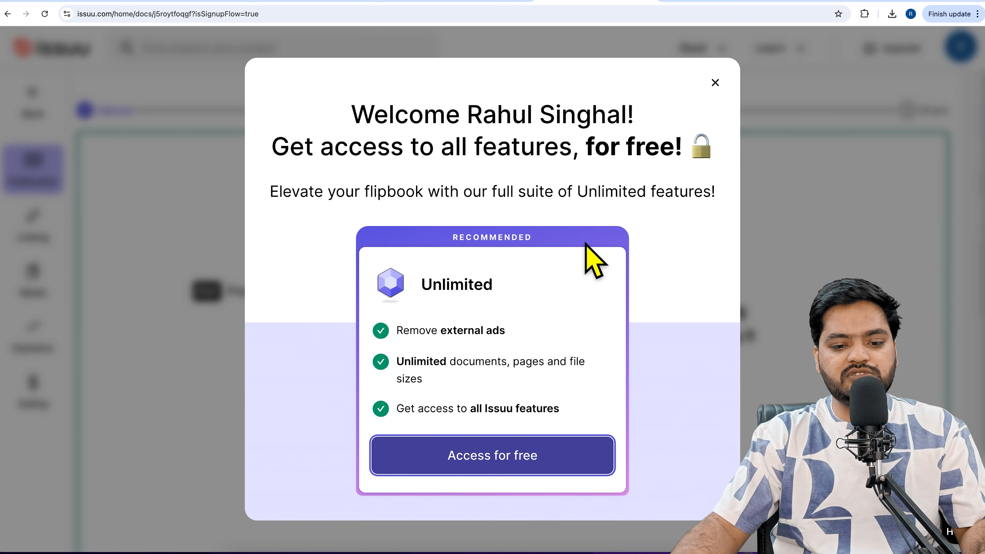
{"action": "left_click", "coordinate": [732, 98]}
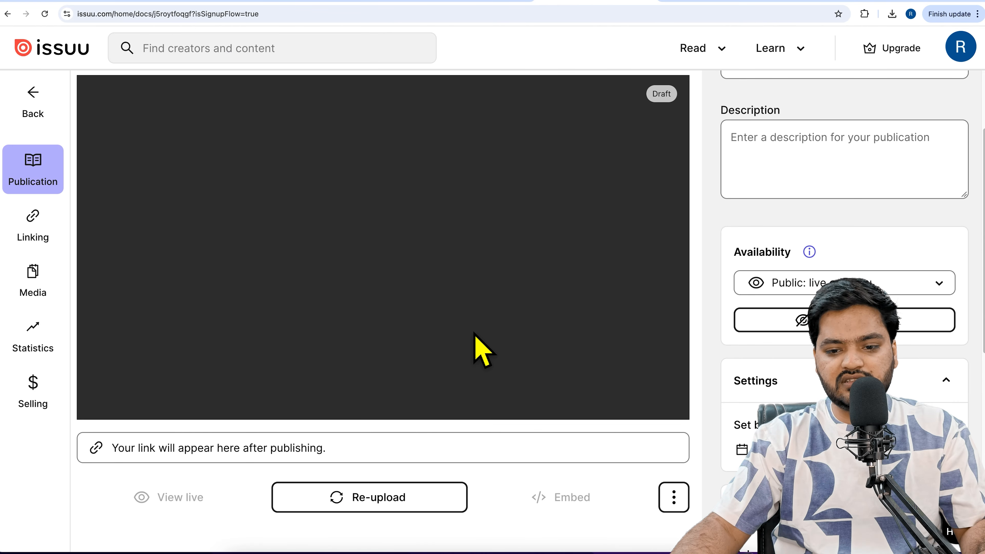
Replace the publication's title with "Career after 12th"
{"action": "scroll", "coordinate": [537, 380], "scroll_direction": "down", "scroll_amount": 3}
{"action": "scroll", "coordinate": [459, 365], "scroll_direction": "up", "scroll_amount": 6}
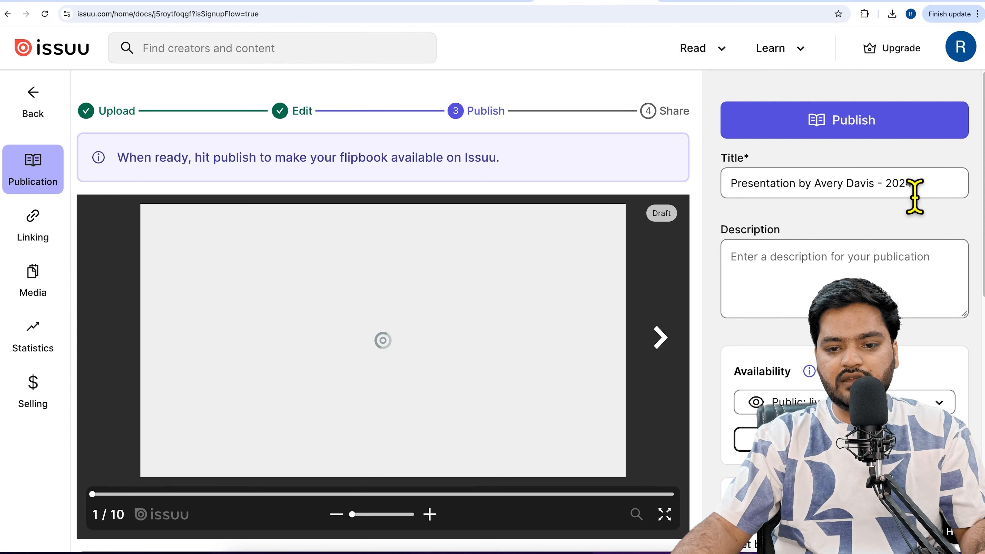
{"action": "left_click_drag", "start_coordinate": [929, 198], "coordinate": [725, 194]}
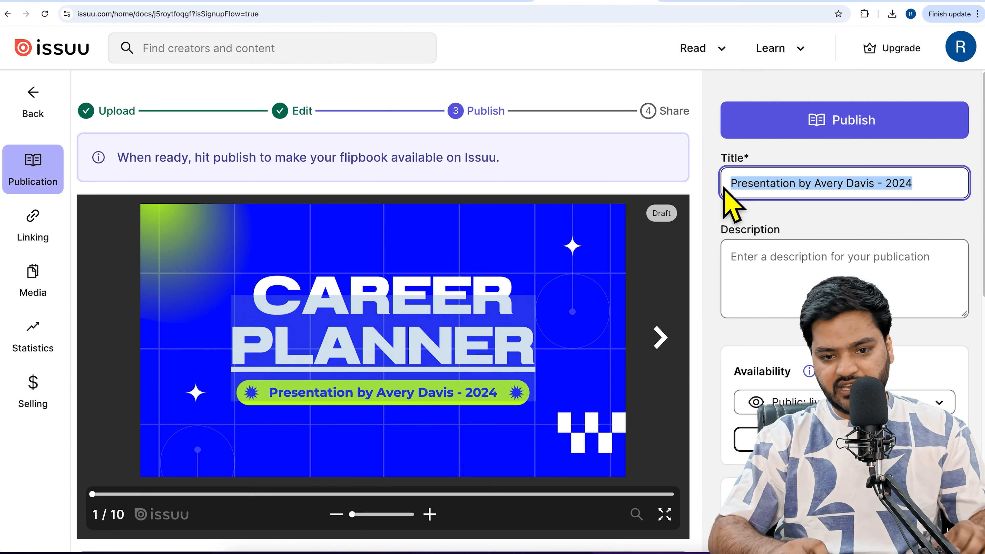
{"action": "key", "text": "BackSpace"}
{"action": "type", "text": "Career after 1"}
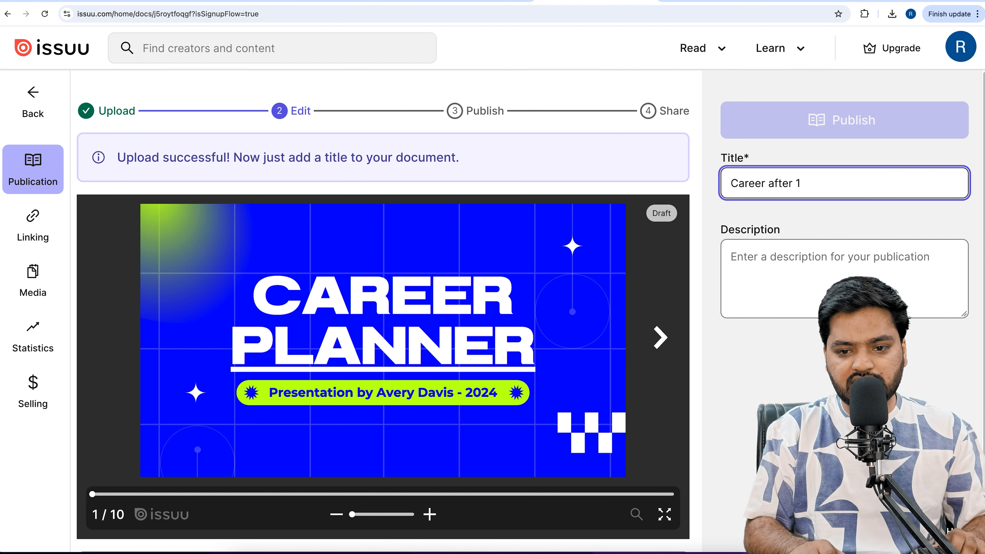
{"action": "type", "text": "2th"}
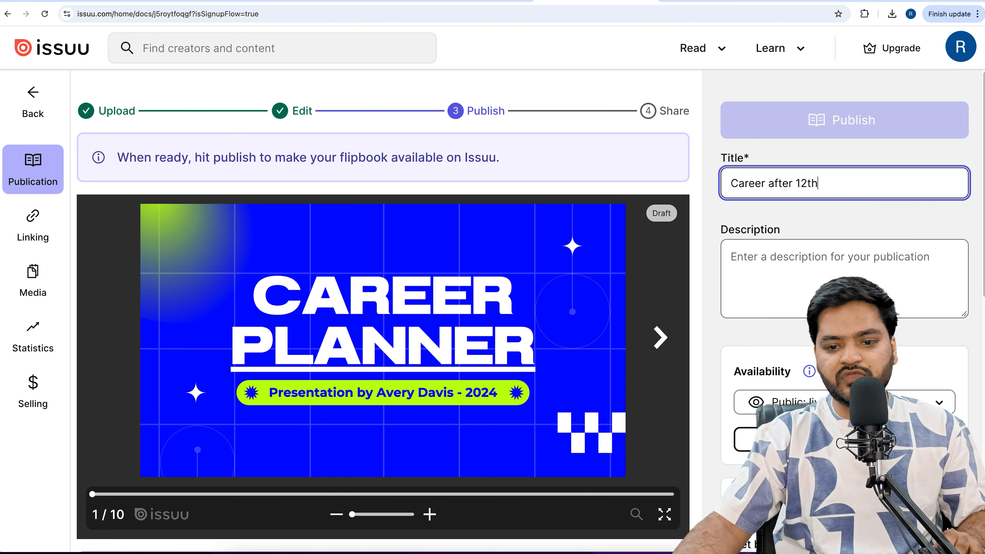
Copy the paragraph below "Graphic Designer" on page 4 of the Canva presentation and paste it as the Issuu publication's description
{"action": "left_click", "coordinate": [757, 283]}
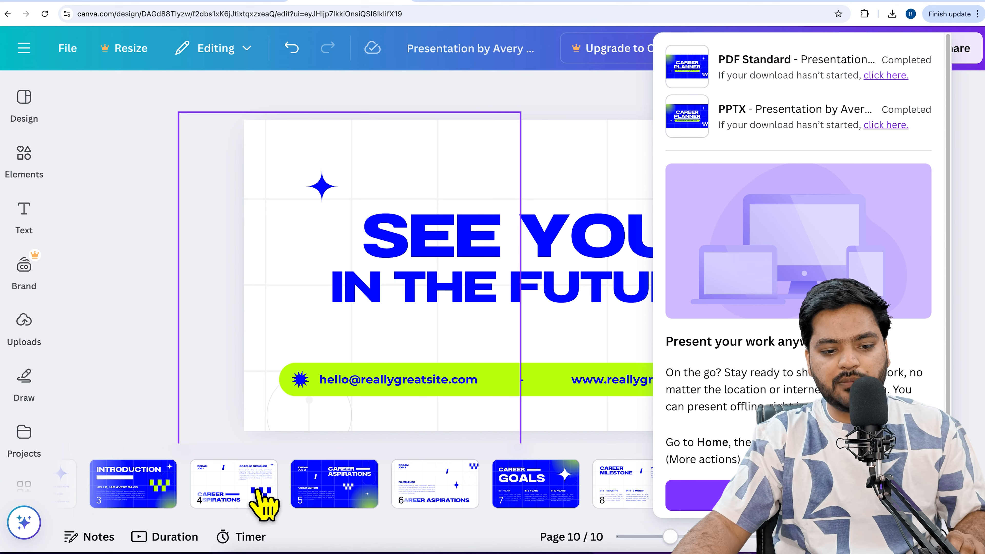
{"action": "left_click", "coordinate": [257, 491]}
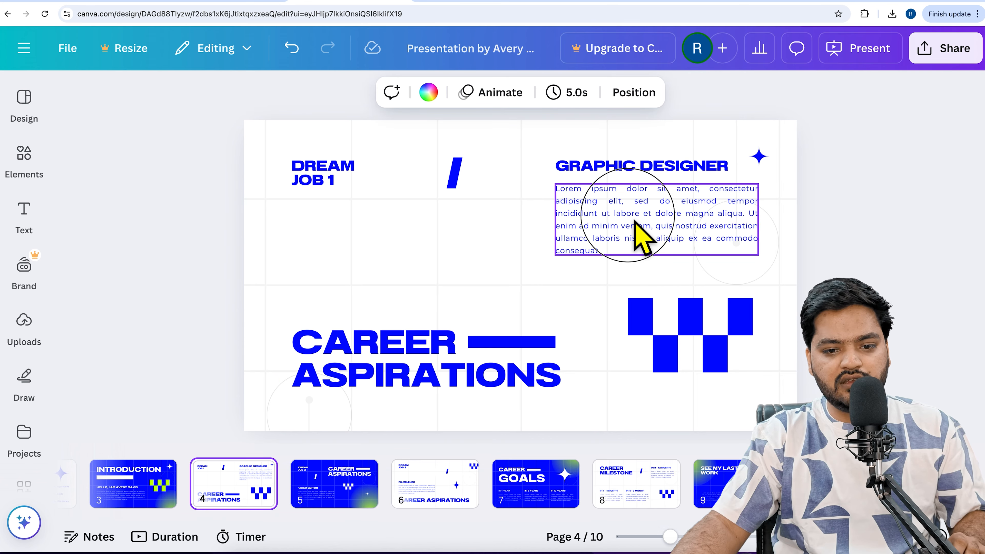
{"action": "double_click", "coordinate": [635, 223]}
{"action": "left_click", "coordinate": [639, 233]}
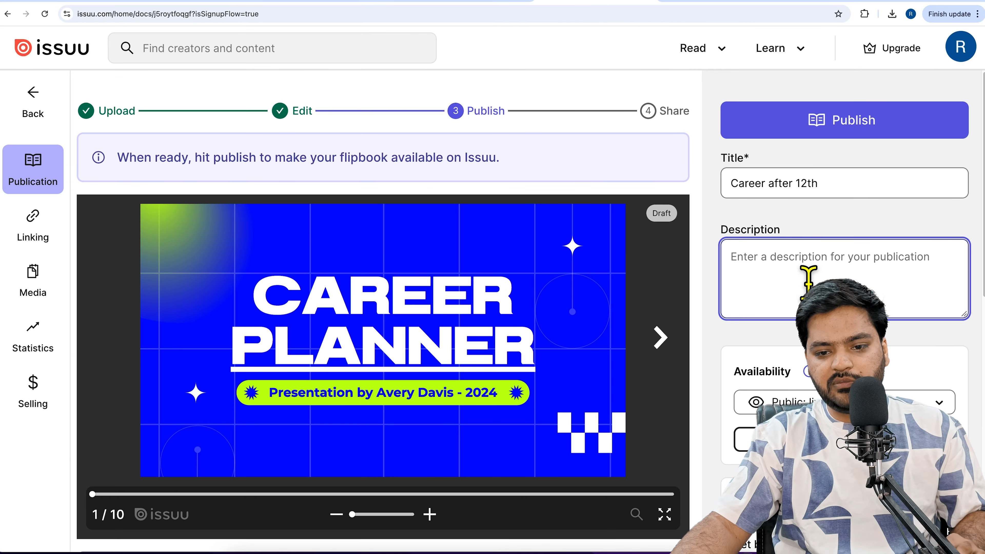
{"action": "left_click", "coordinate": [349, 3]}
{"action": "double_click", "coordinate": [615, 200]}
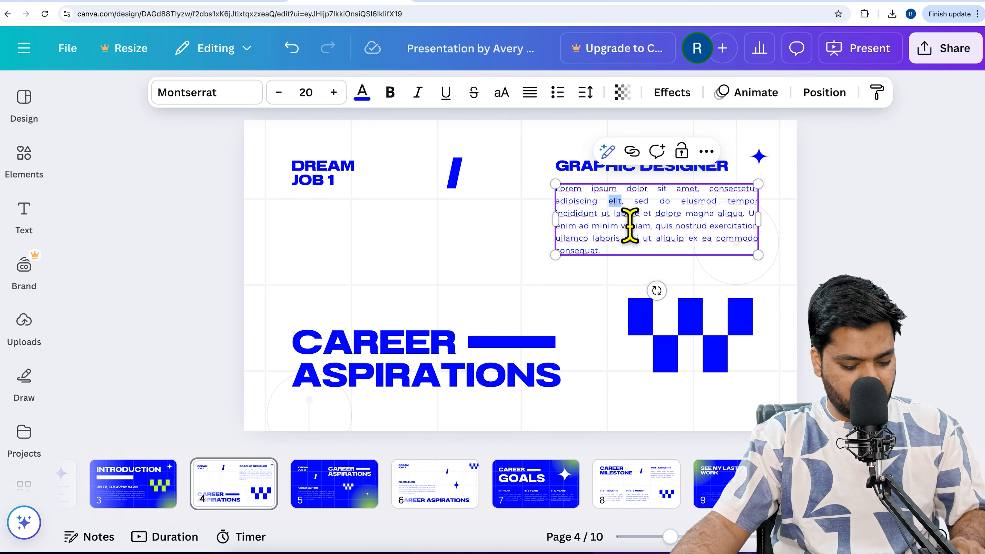
{"action": "key", "text": "ctrl+a"}
{"action": "key", "text": "ctrl+c"}
{"action": "left_click", "coordinate": [502, 4]}
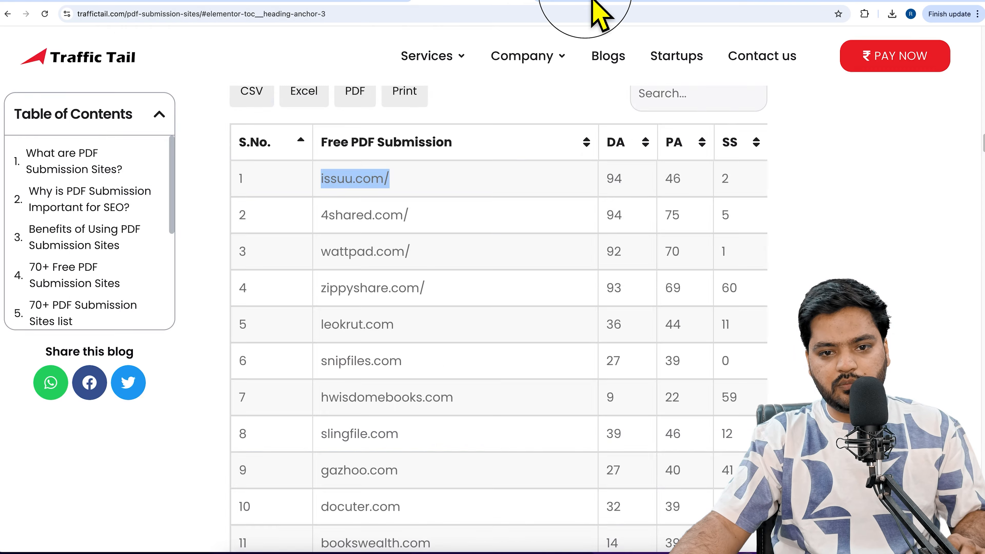
{"action": "left_click", "coordinate": [597, 5]}
{"action": "left_click", "coordinate": [792, 275]}
{"action": "key", "text": "ctrl+v"}
{"action": "left_click", "coordinate": [822, 231]}
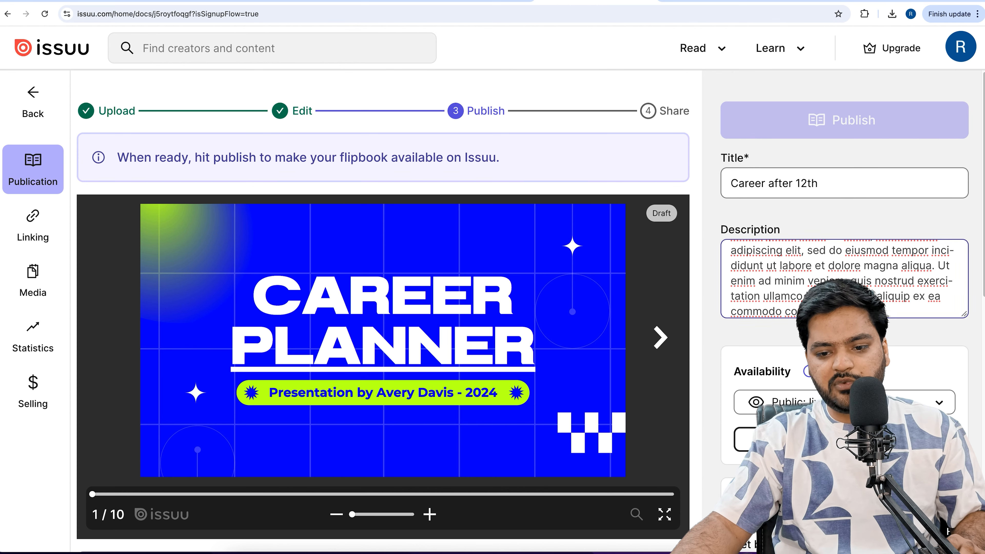
Publish the flipbook on Issuu, accepting the Professional Terms of Service and confirming the content rights
{"action": "scroll", "coordinate": [383, 310], "scroll_direction": "down", "scroll_amount": 5}
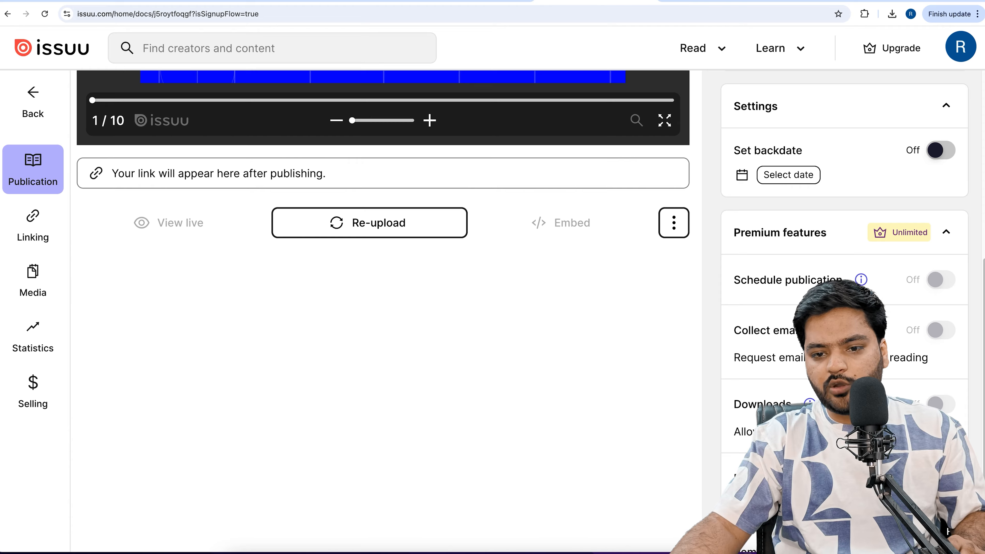
{"action": "scroll", "coordinate": [383, 310], "scroll_direction": "up", "scroll_amount": 5}
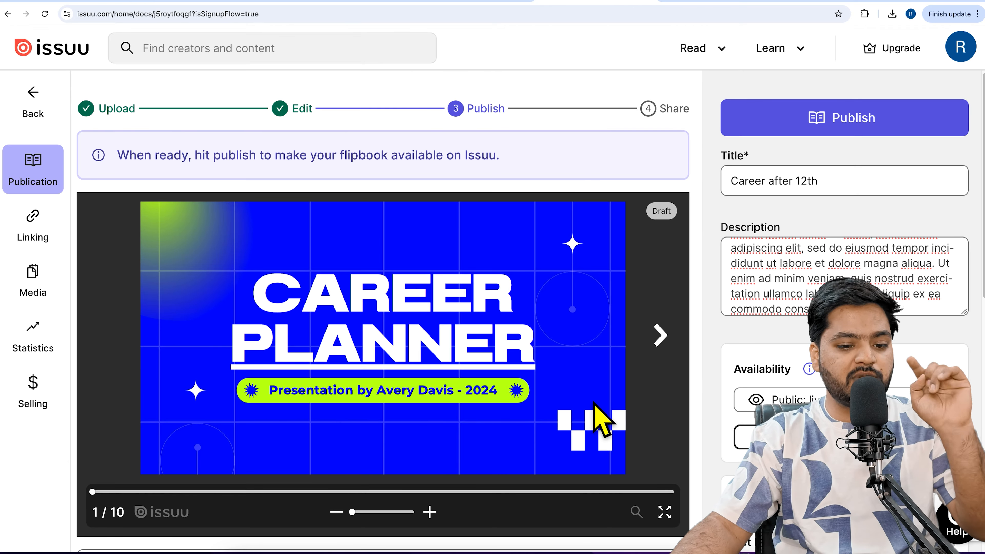
{"action": "left_click", "coordinate": [870, 132]}
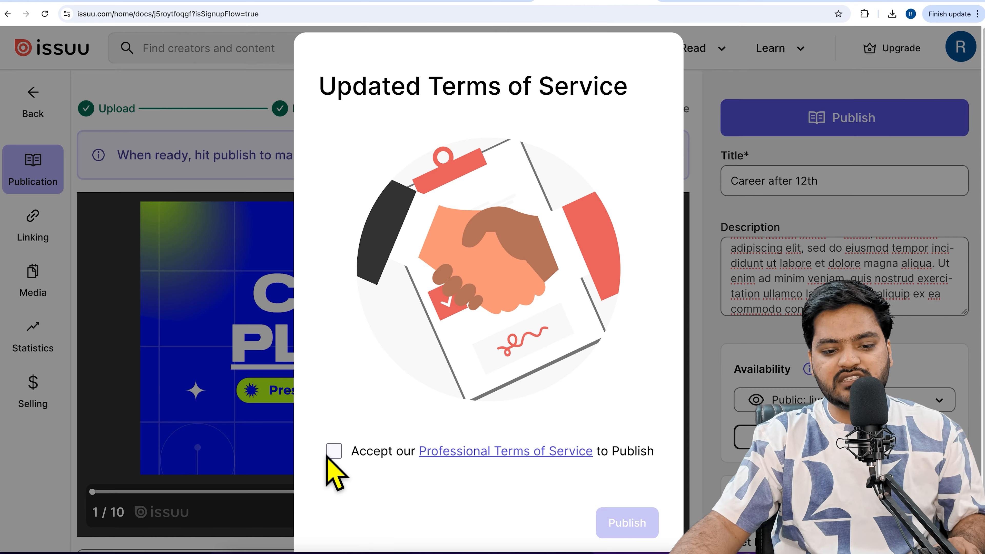
{"action": "left_click", "coordinate": [338, 452]}
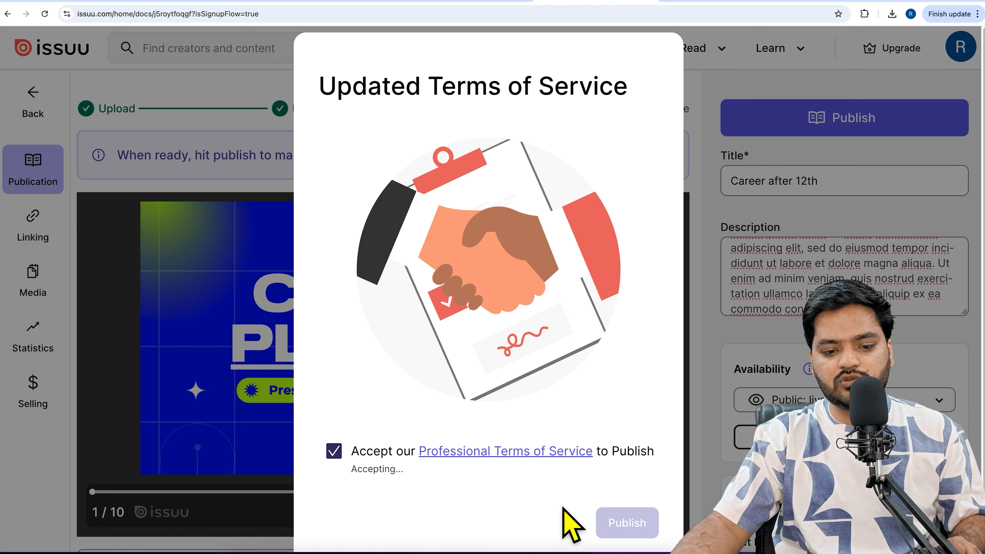
{"action": "left_click", "coordinate": [634, 508]}
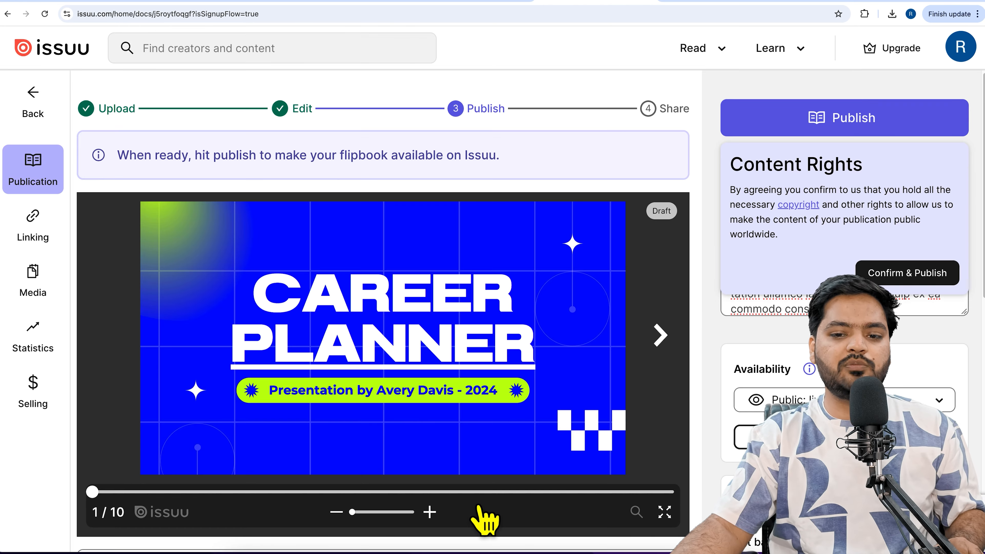
{"action": "left_click", "coordinate": [940, 279]}
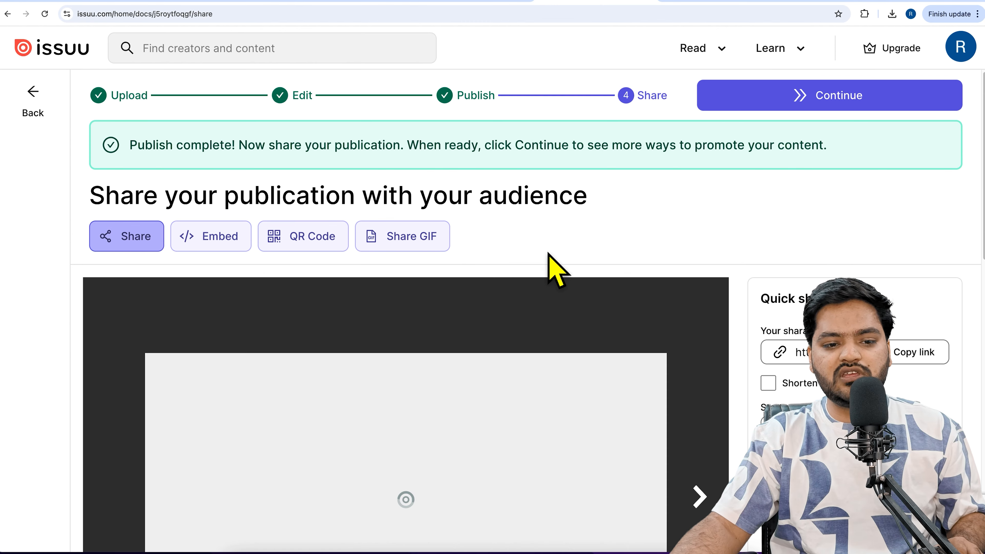
Copy the published flipbook's sharable link from the Quick share section
{"action": "left_click_drag", "start_coordinate": [315, 213], "coordinate": [549, 253]}
{"action": "scroll", "coordinate": [550, 253], "scroll_direction": "down", "scroll_amount": 3}
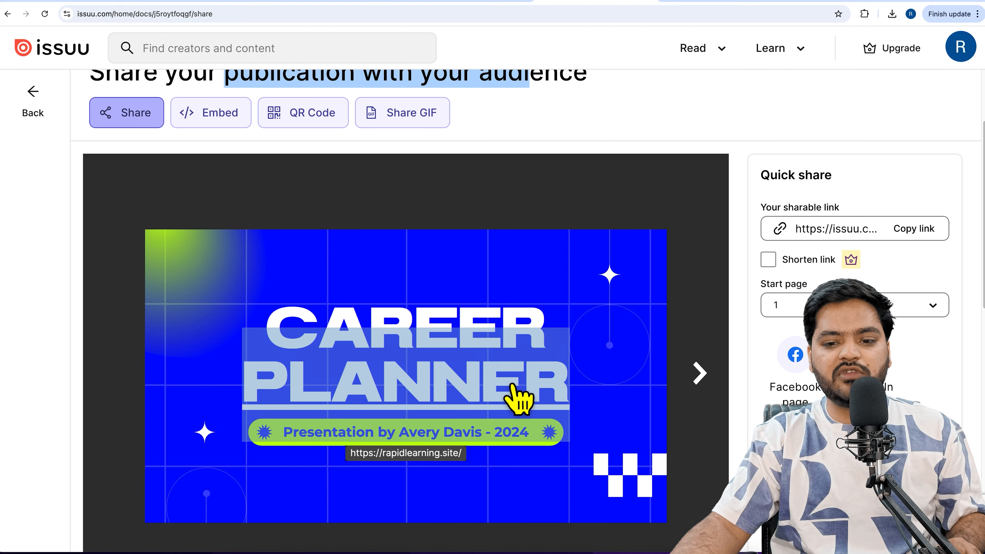
{"action": "left_click", "coordinate": [931, 232]}
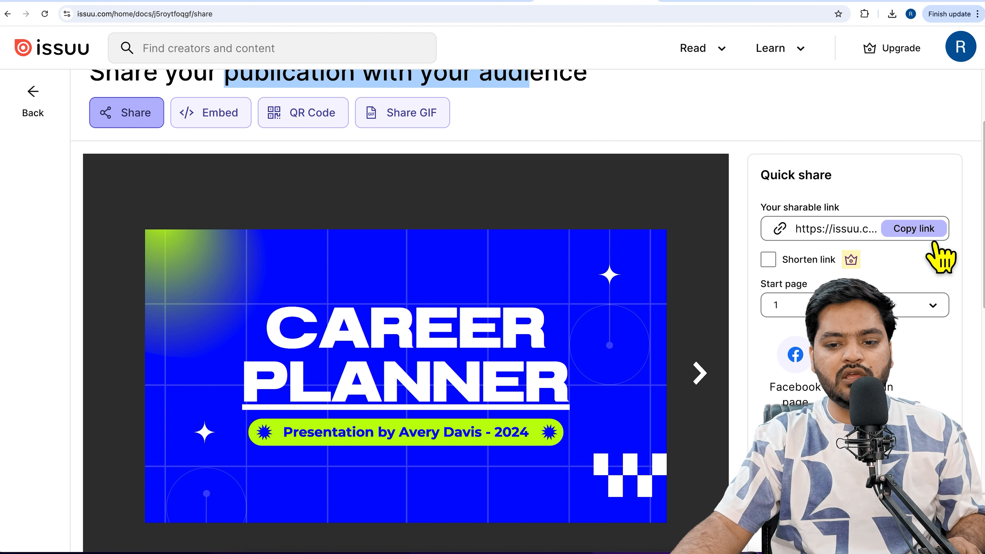
Switch to the "OFF page seo report" spreadsheet in Google Sheets and add a new sheet named "PDF & PPT Submission"
{"action": "left_click", "coordinate": [114, 1]}
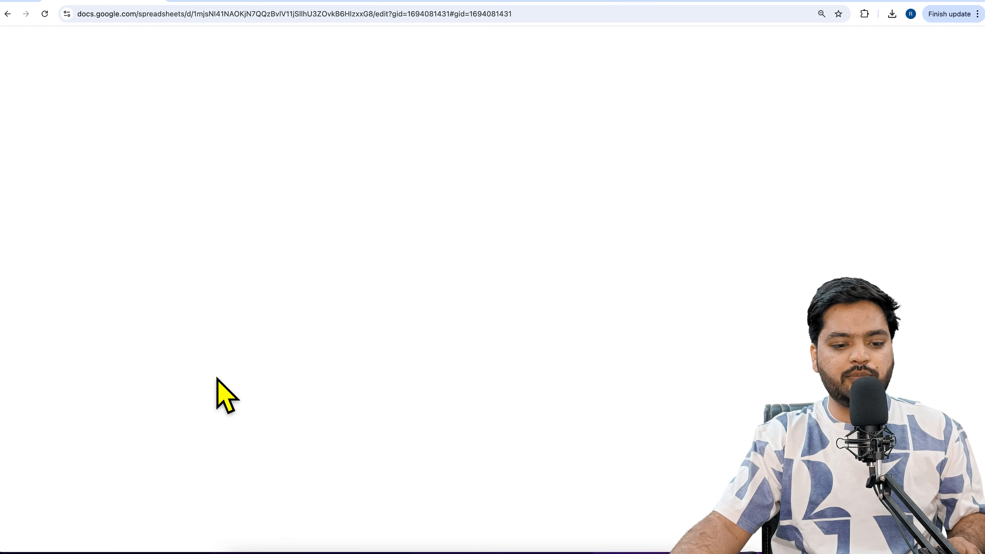
{"action": "left_click", "coordinate": [35, 539]}
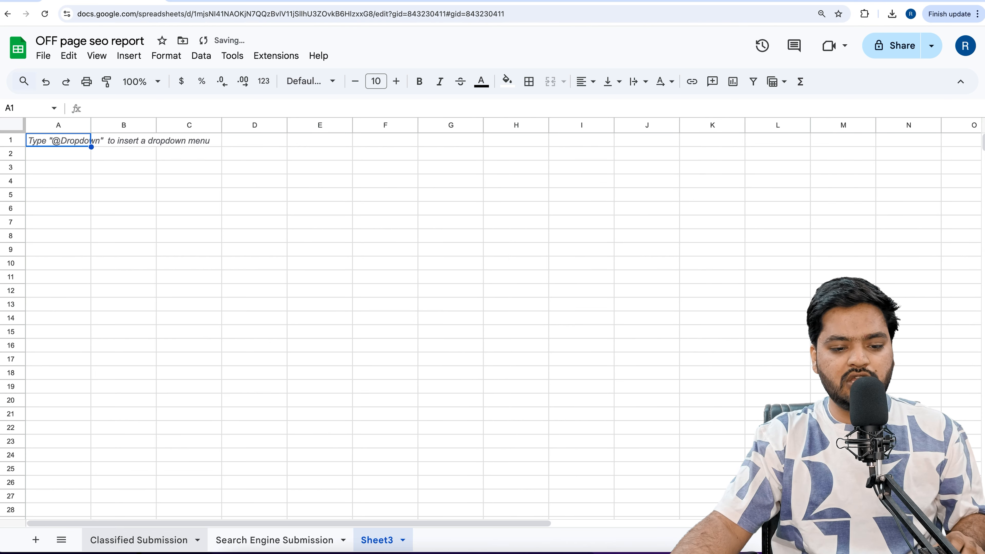
{"action": "right_click", "coordinate": [384, 545]}
{"action": "left_click", "coordinate": [409, 383]}
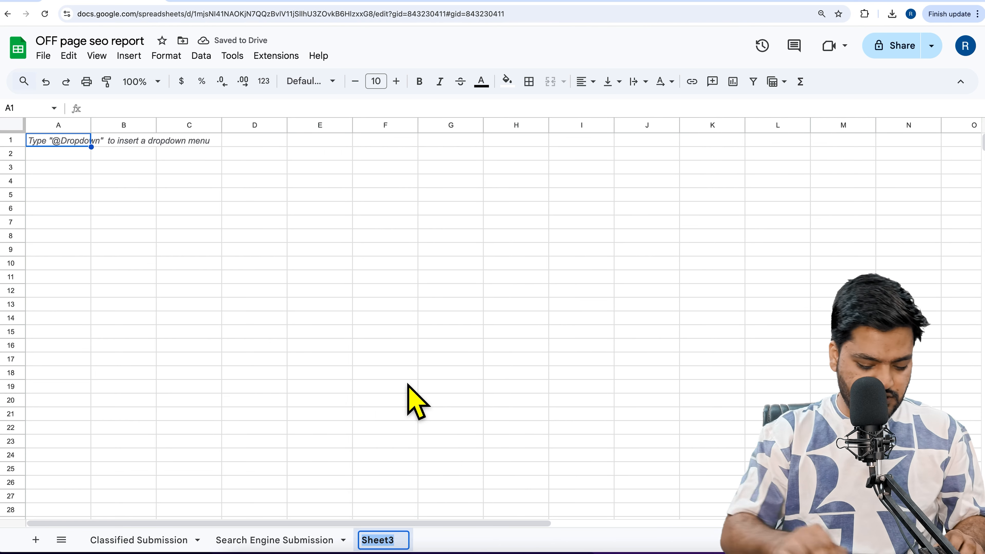
{"action": "type", "text": "PDF"}
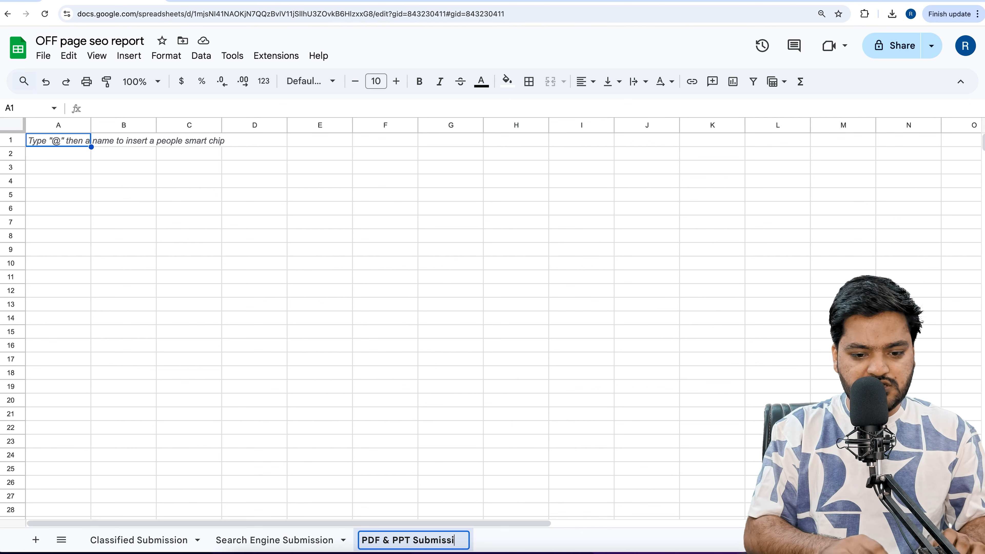
{"action": "type", "text": "& PPT Submission"}
{"action": "key", "text": "Return"}
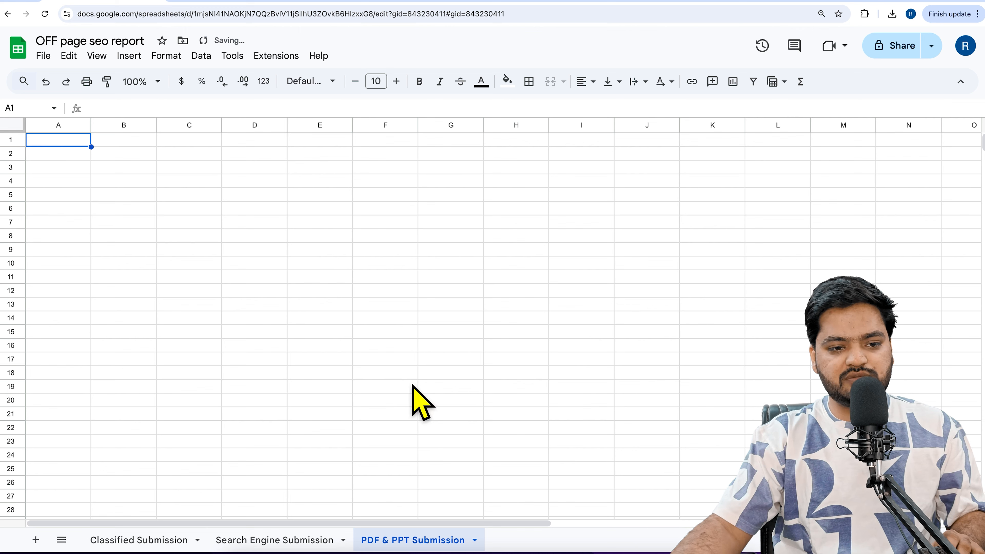
Enter the column headers "Date", "Published UR:" and "Target URL" in cells A1 to C1 of the PDF & PPT Submission sheet
{"action": "left_click", "coordinate": [77, 144]}
{"action": "type", "text": "Date"}
{"action": "key", "text": "Tab"}
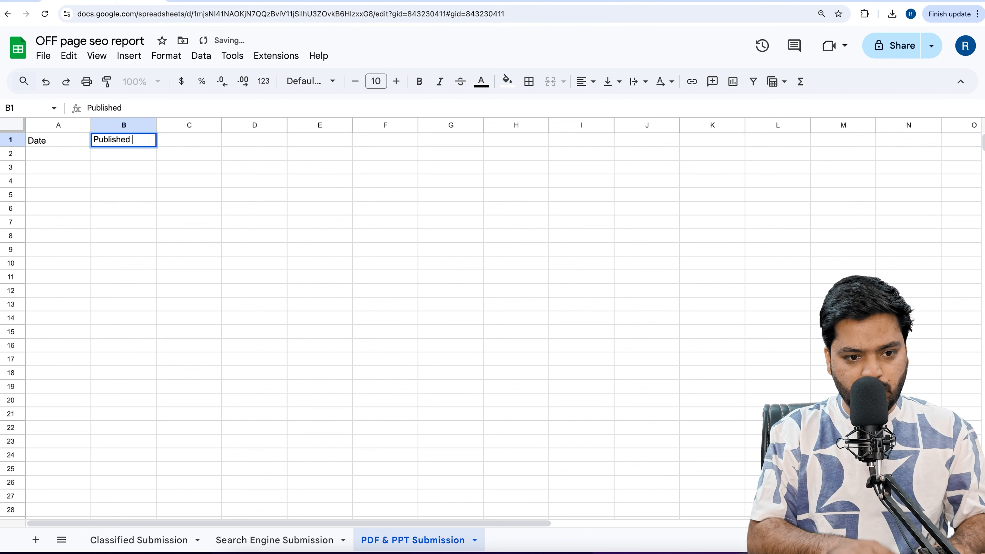
{"action": "key", "text": "Tab"}
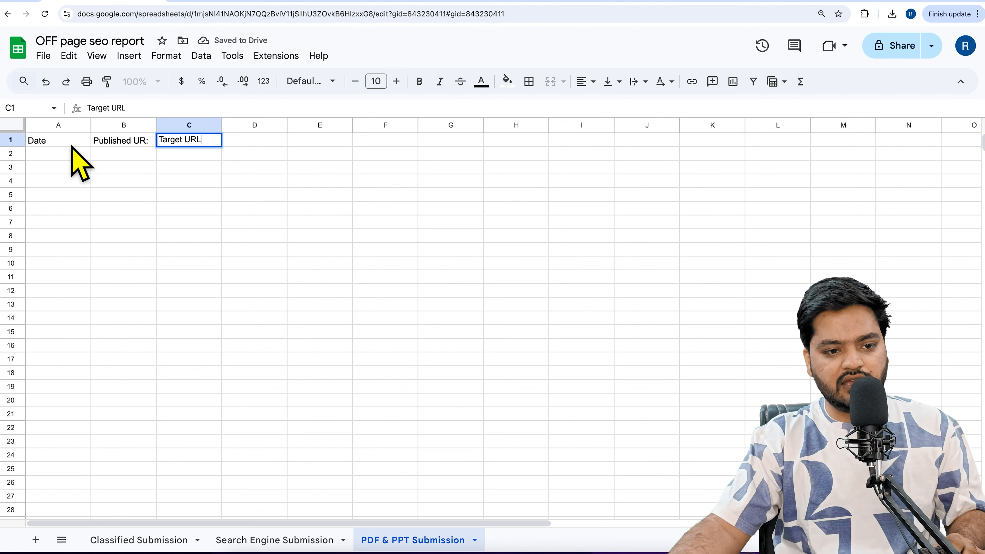
Fill row 2 with the date 02/02/25 in A2 and the copied Issuu flipbook link in B2
{"action": "left_click", "coordinate": [71, 154]}
{"action": "type", "text": "02/02/25"}
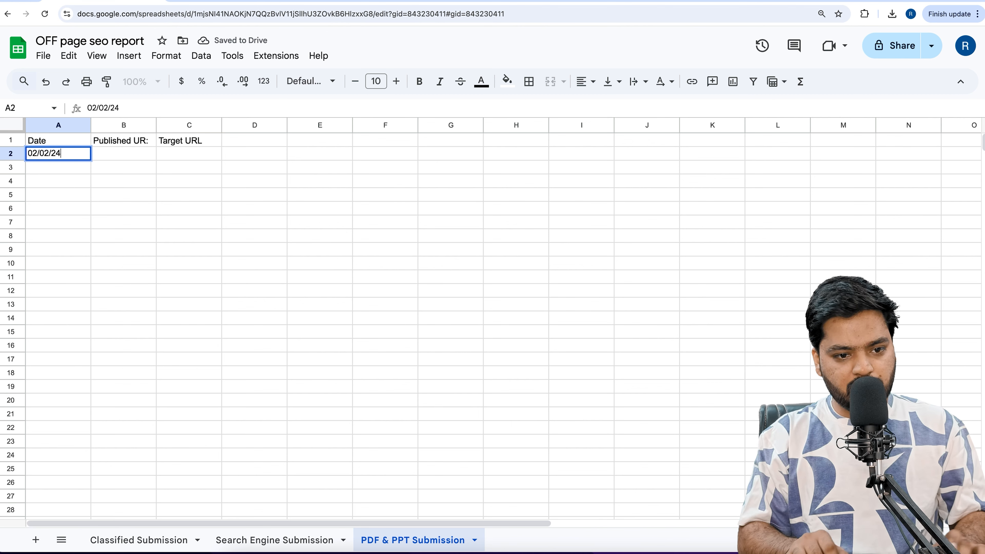
{"action": "key", "text": "Tab"}
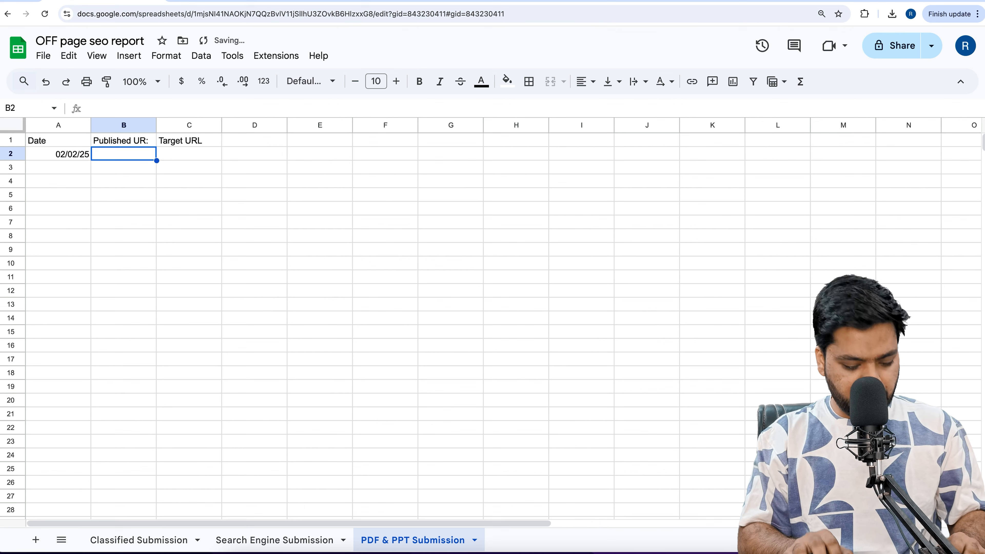
{"action": "key", "text": "ctrl+v"}
{"action": "key", "text": "Return"}
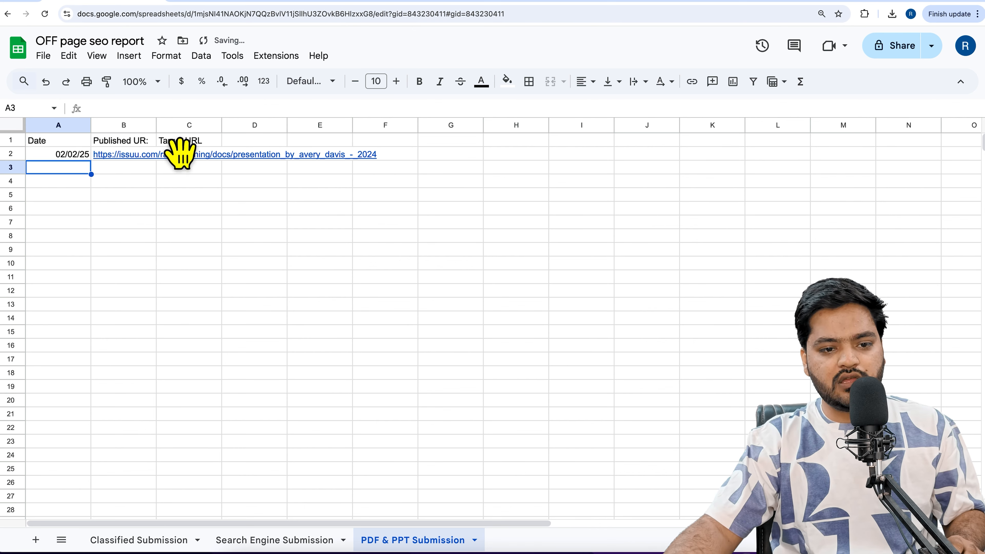
Widen column B to fit the whole flipbook link and enter "Home Page" as the target URL in C2
{"action": "left_click_drag", "start_coordinate": [156, 125], "coordinate": [398, 125]}
{"action": "left_click", "coordinate": [437, 154]}
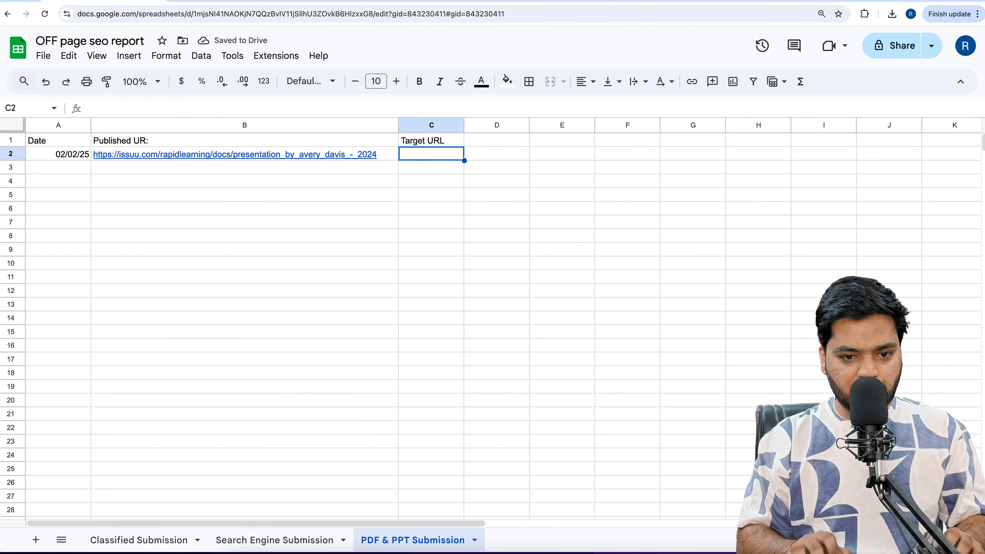
{"action": "type", "text": "Home Page"}
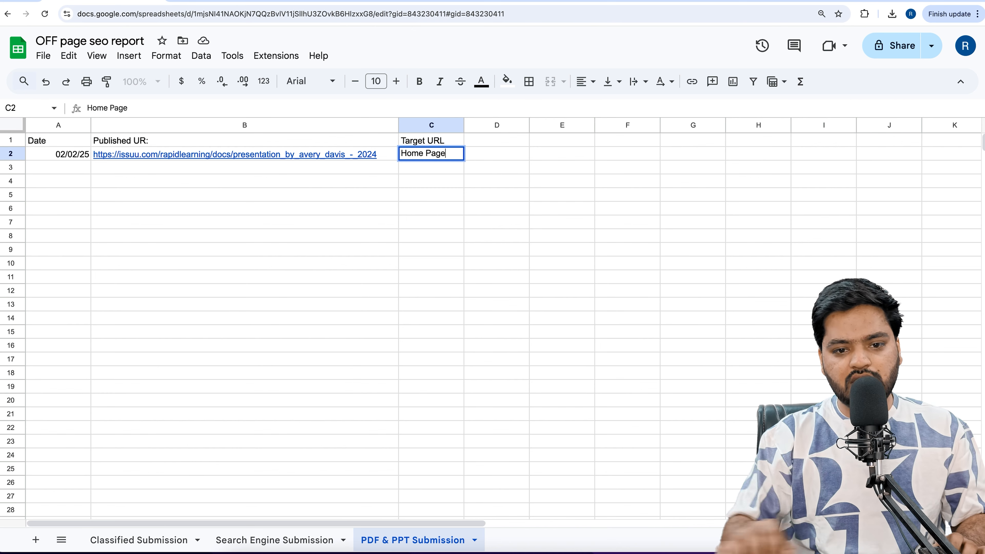
{"action": "left_click", "coordinate": [447, 196]}
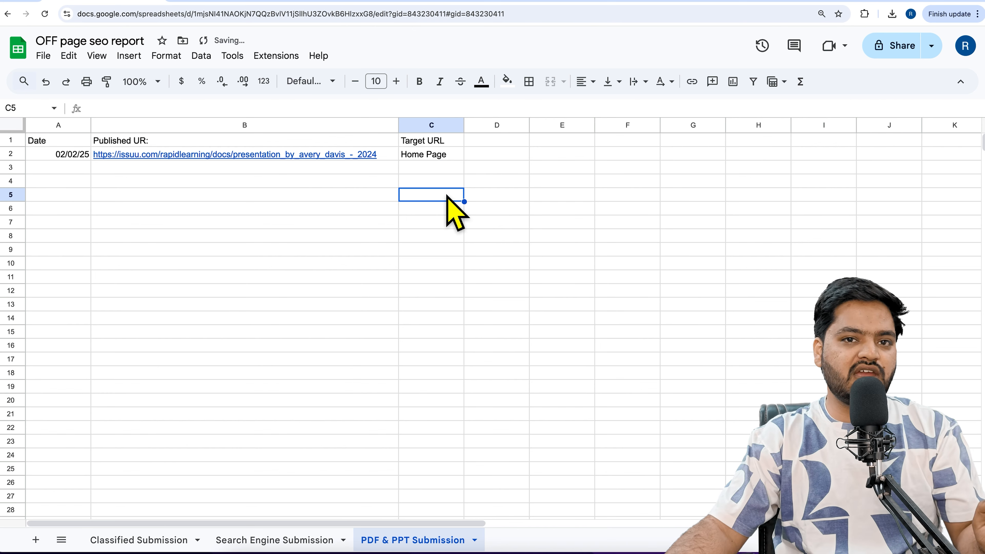